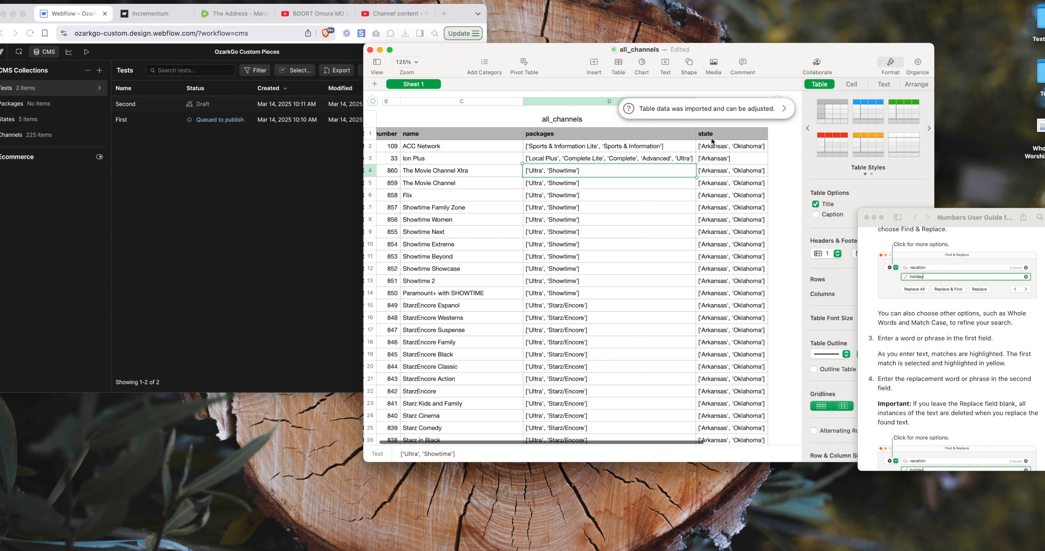
# - Examine the bracketed, quoted list formatting in the packages and state columns of the all_channels table
pyautogui.scroll(-2, 548, 291)
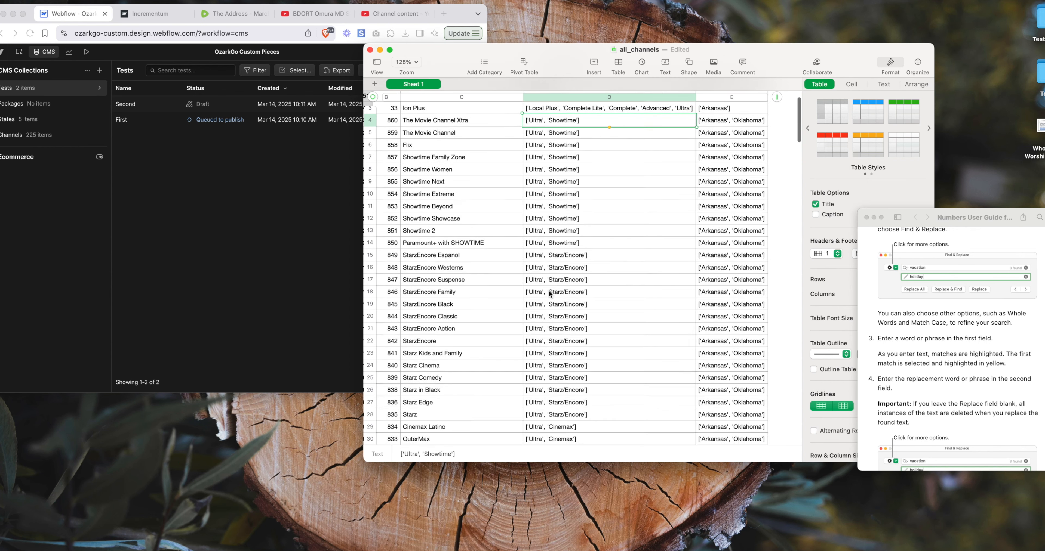
pyautogui.scroll(2, 549, 290)
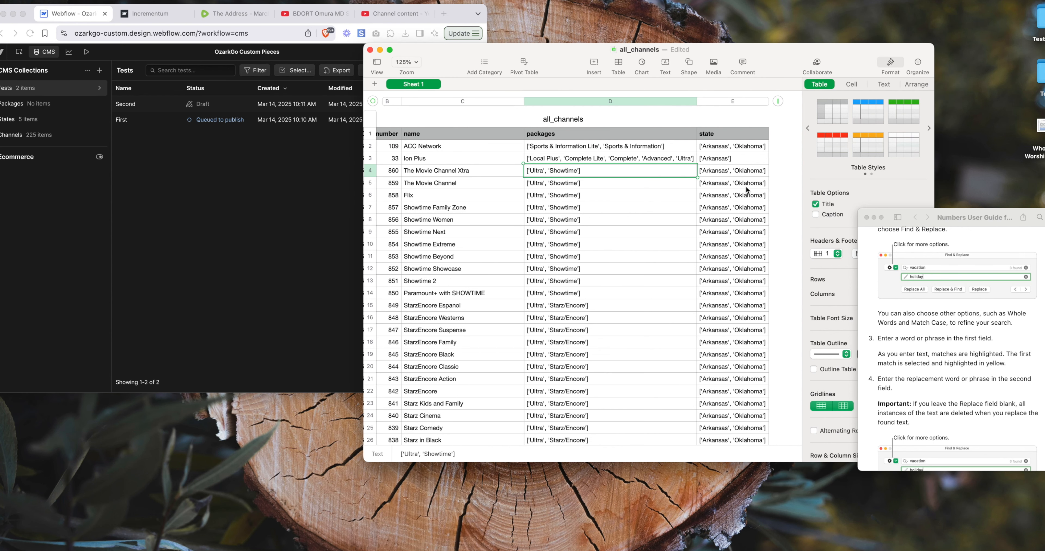
pyautogui.click(552, 184)
pyautogui.click(552, 185)
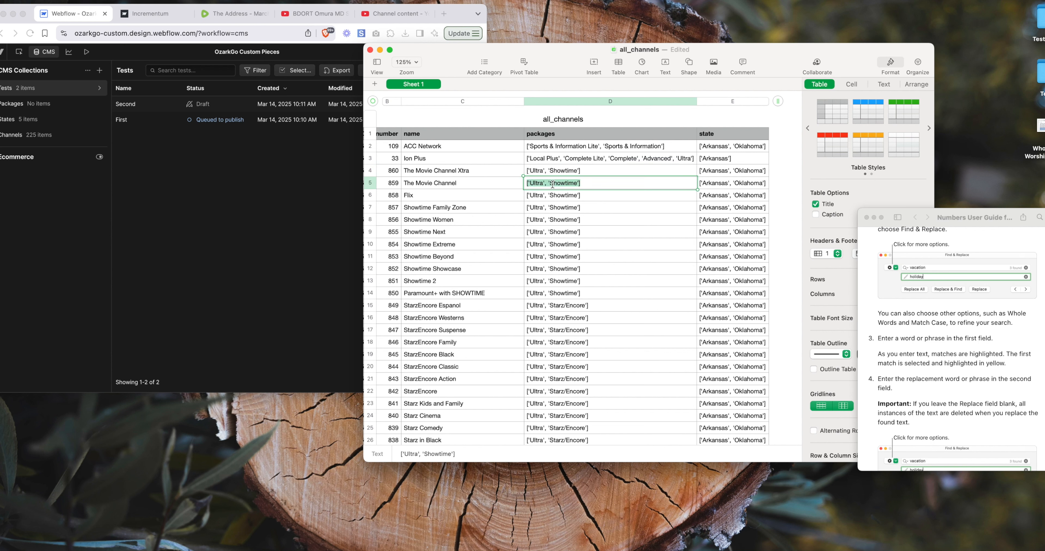
pyautogui.press('Escape')
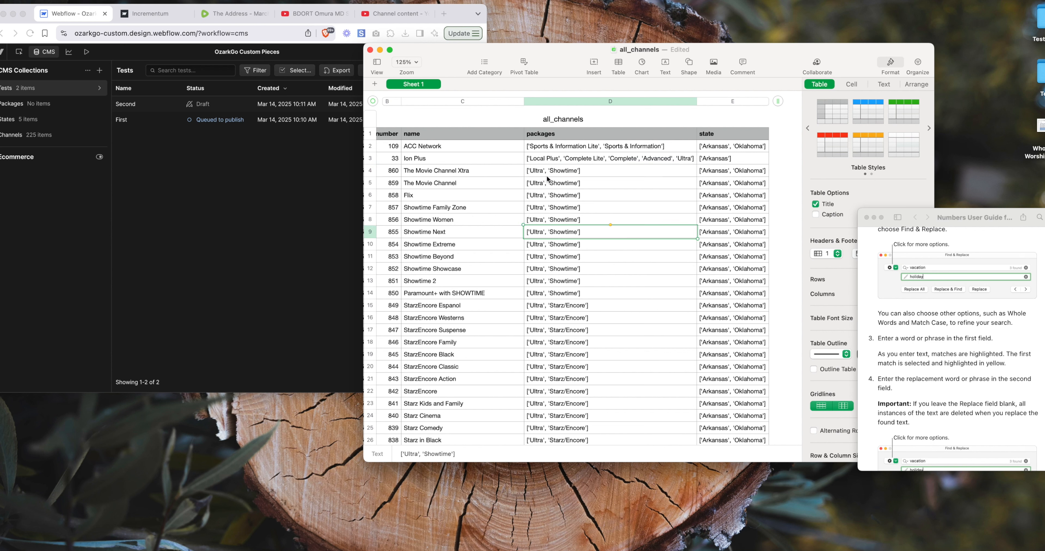
pyautogui.doubleClick(544, 183)
pyautogui.click(529, 184)
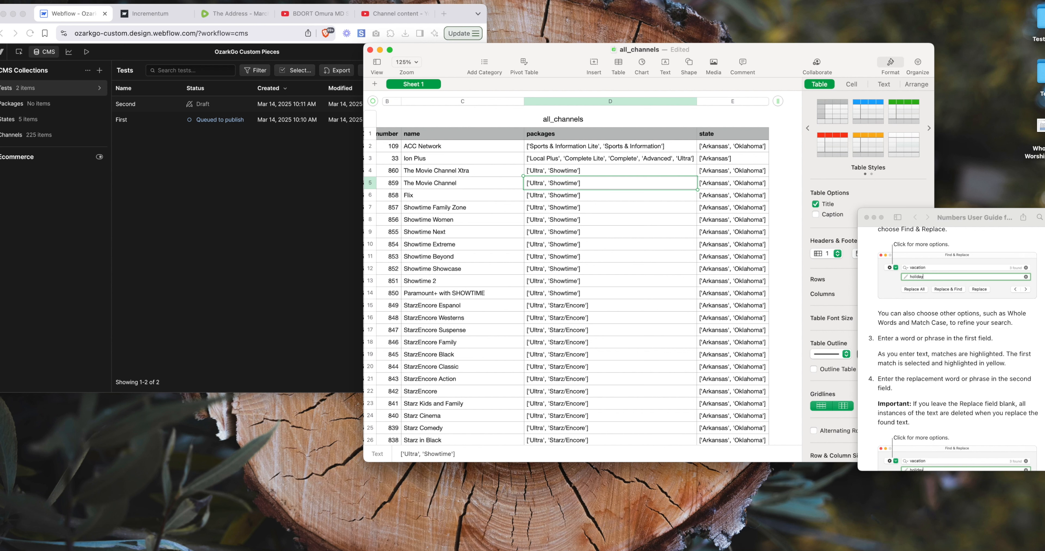
pyautogui.click(591, 228)
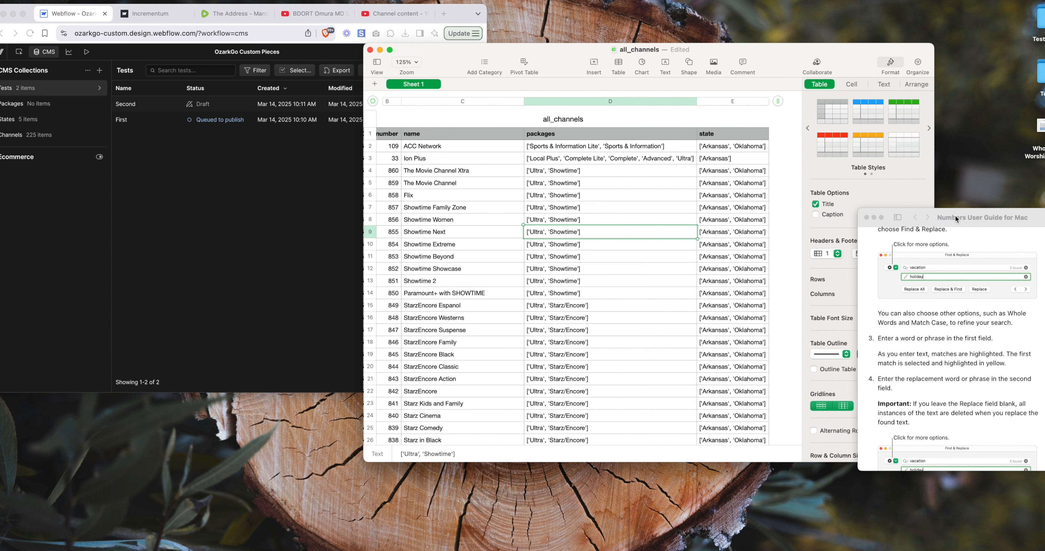
# - Reposition the Numbers User Guide window and show its "Replace found text" instructions
pyautogui.moveTo(954, 220); pyautogui.dragTo(948, 229)
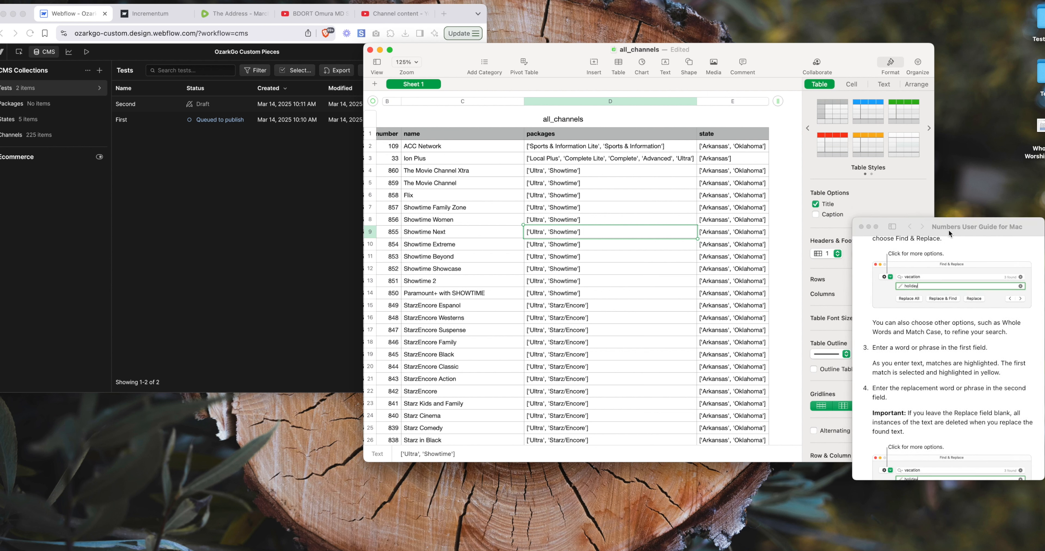
pyautogui.scroll(5, 919, 324)
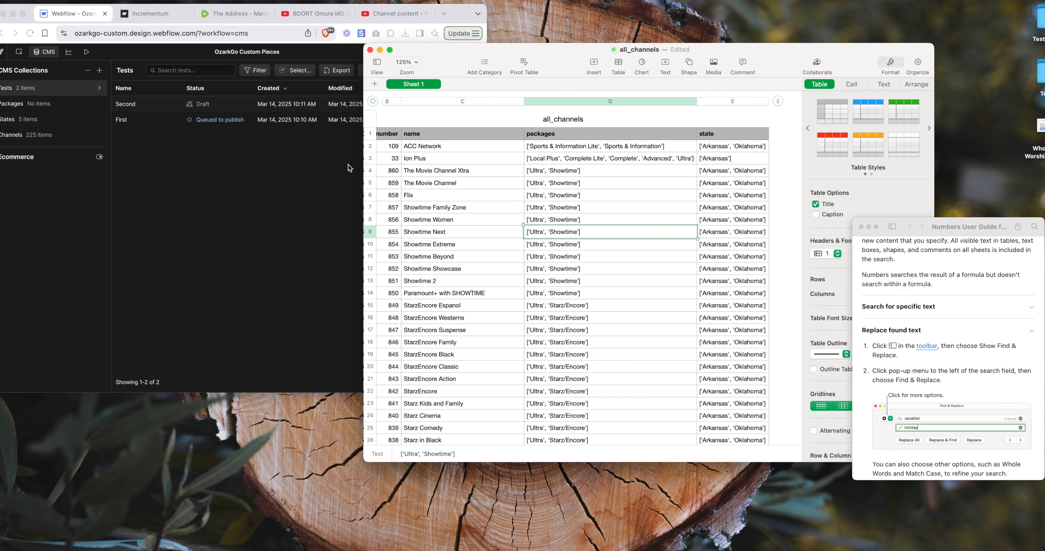
# - Switch to Webflow, view the Channels collection, and inspect the States references of the First and Second items in Tests
pyautogui.click(245, 205)
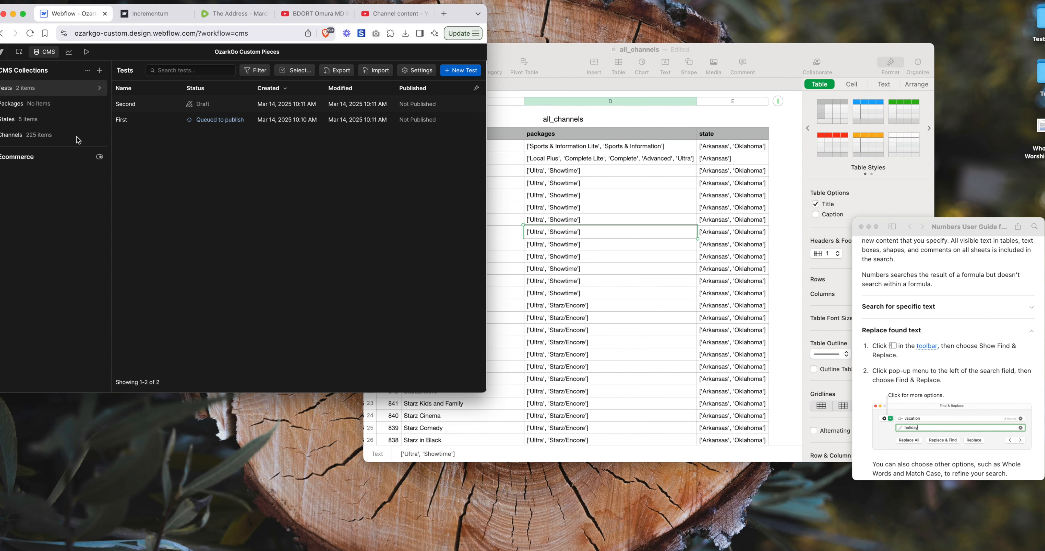
pyautogui.click(81, 138)
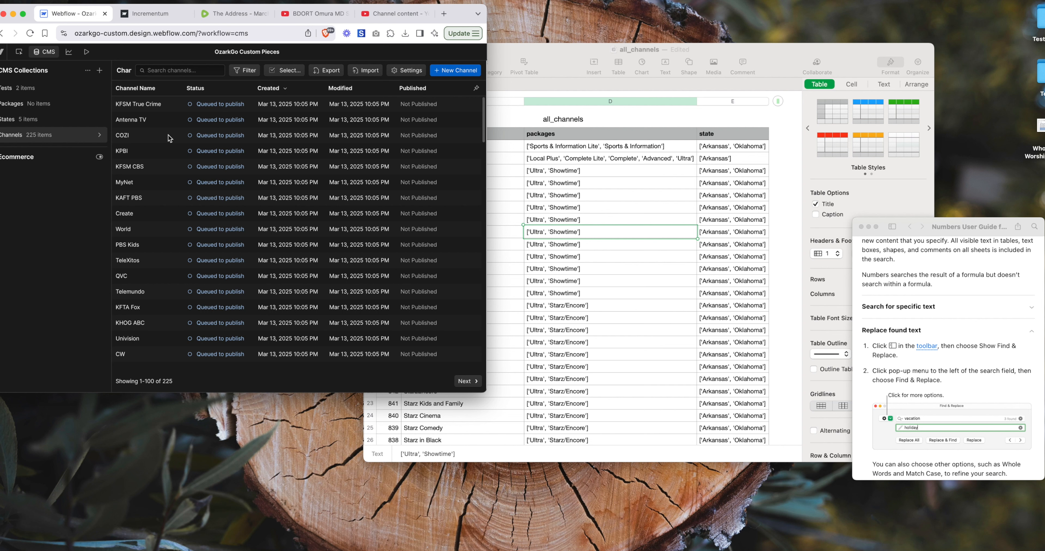
pyautogui.click(47, 91)
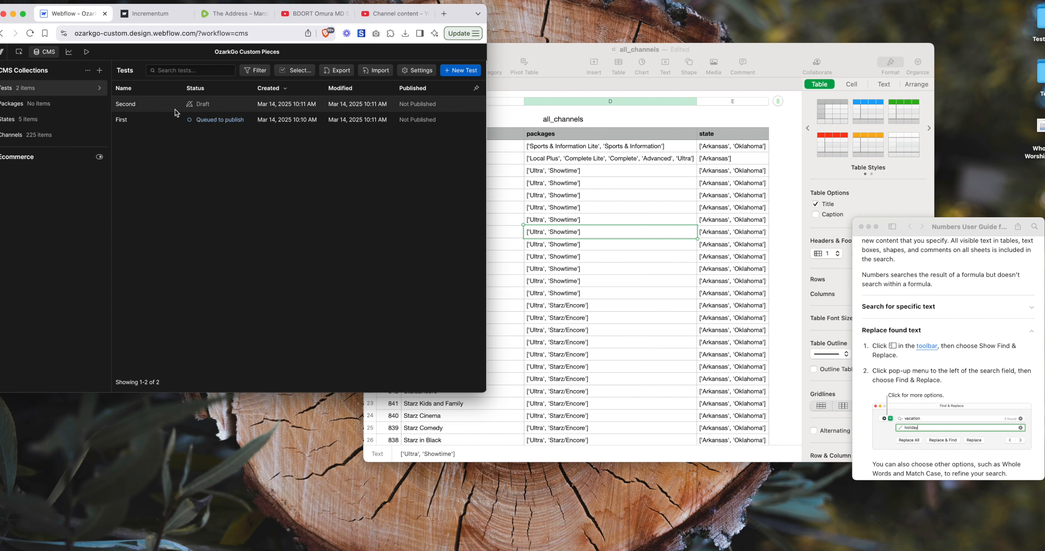
pyautogui.click(154, 121)
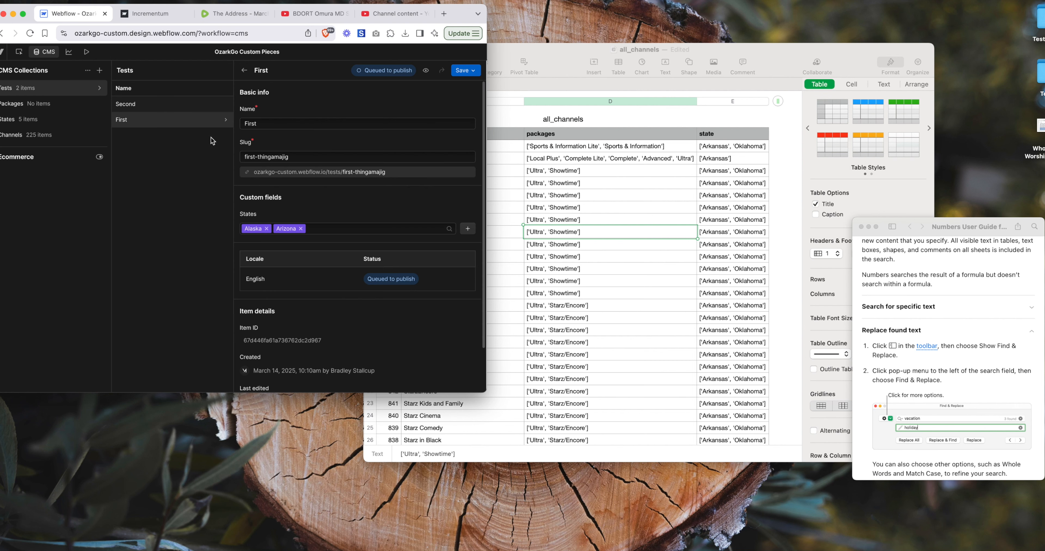
pyautogui.click(140, 104)
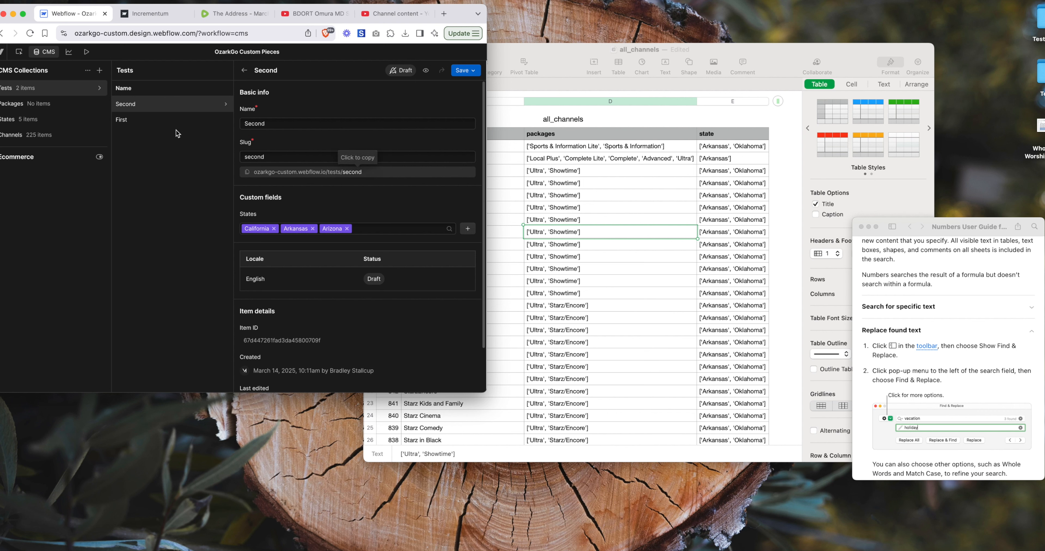
# - Review the States multi-reference field in the Tests collection settings and the items in the States collection
pyautogui.click(97, 89)
pyautogui.scroll(-5, 146, 267)
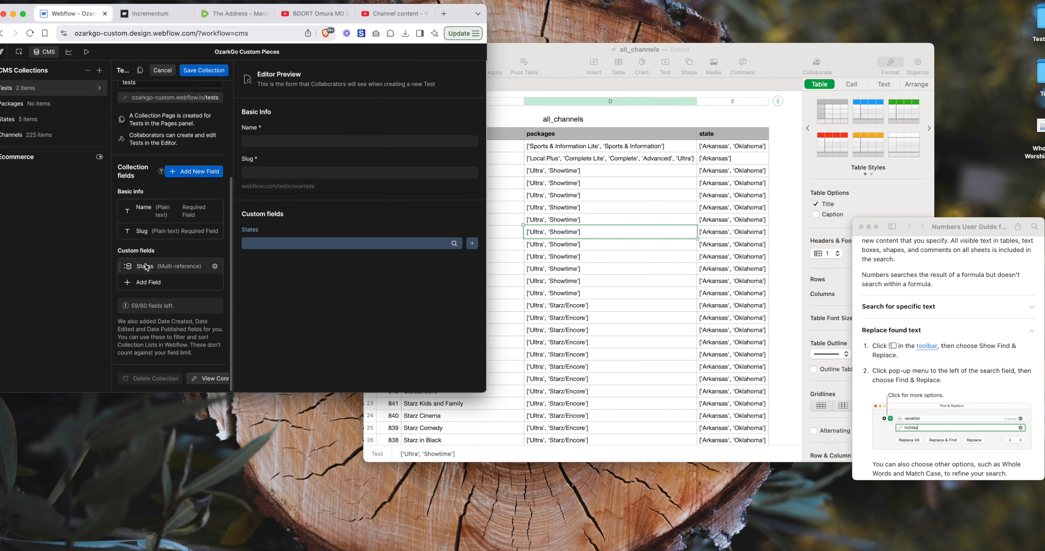
pyautogui.scroll(2, 147, 267)
pyautogui.click(162, 71)
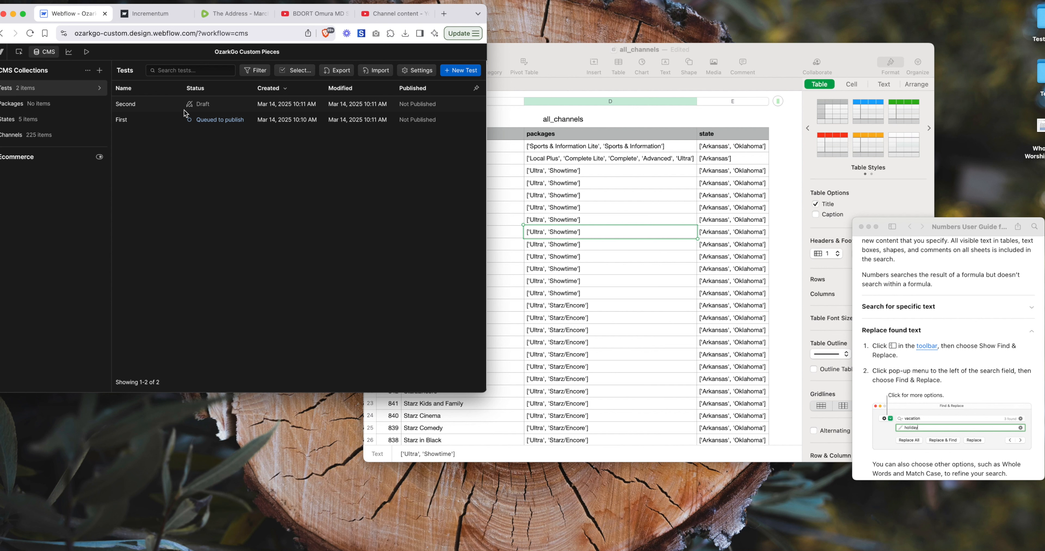
pyautogui.click(55, 121)
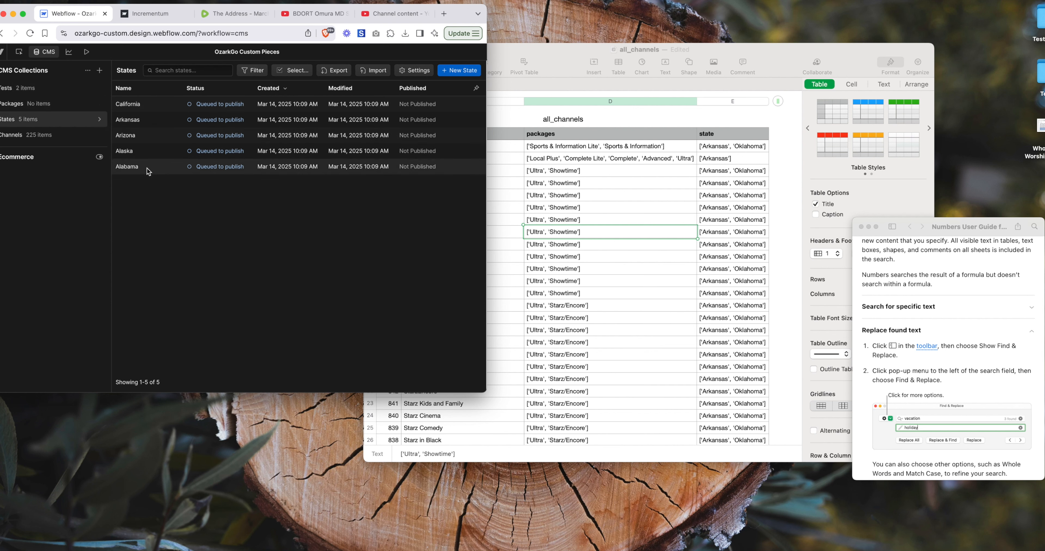
pyautogui.click(56, 89)
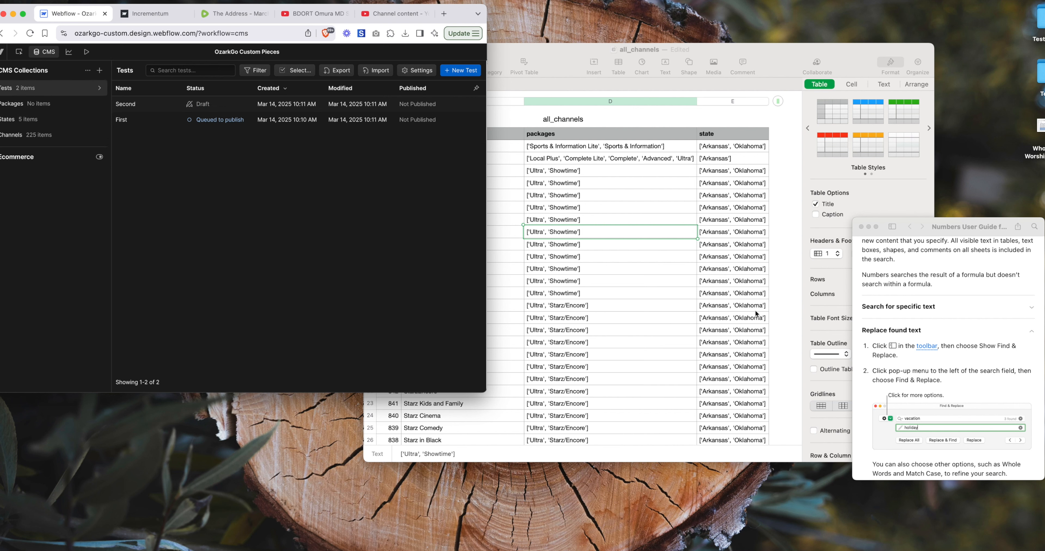
# - Switch to the TEST spreadsheet in Numbers and examine the States column's separator format at an enlarged zoom
pyautogui.press('super+Tab')
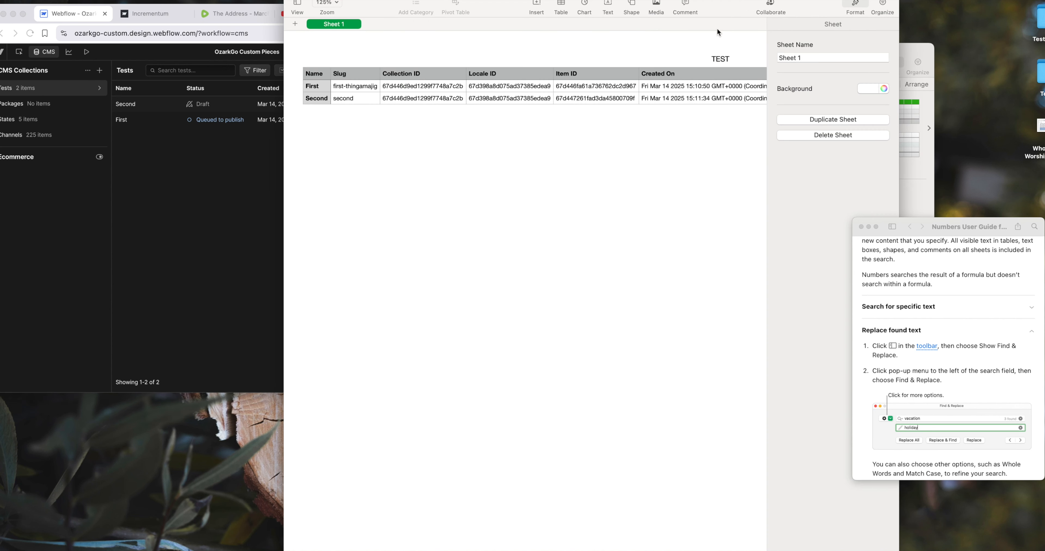
pyautogui.hscroll(10, 661, 123)
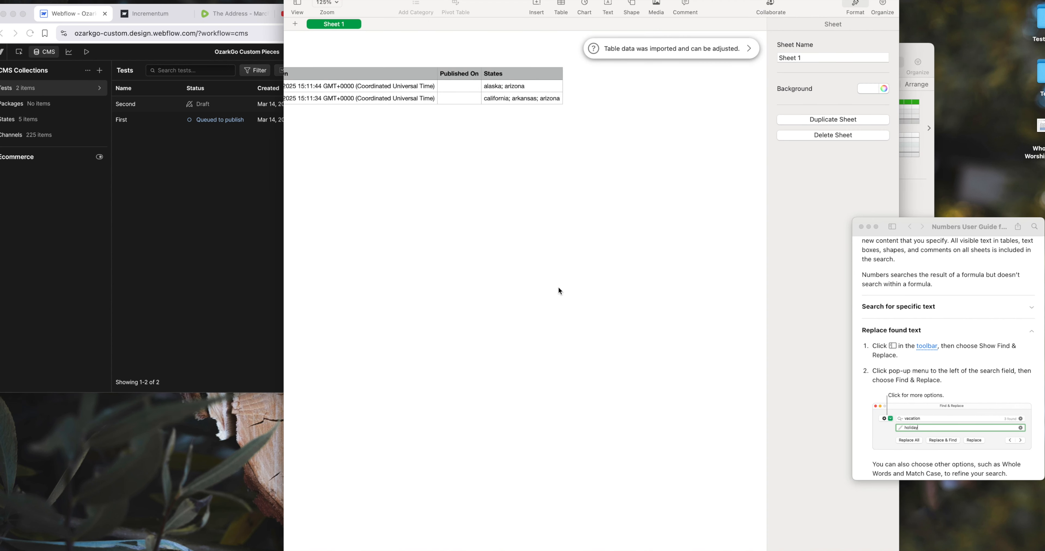
pyautogui.moveTo(898, 550); pyautogui.dragTo(803, 287)
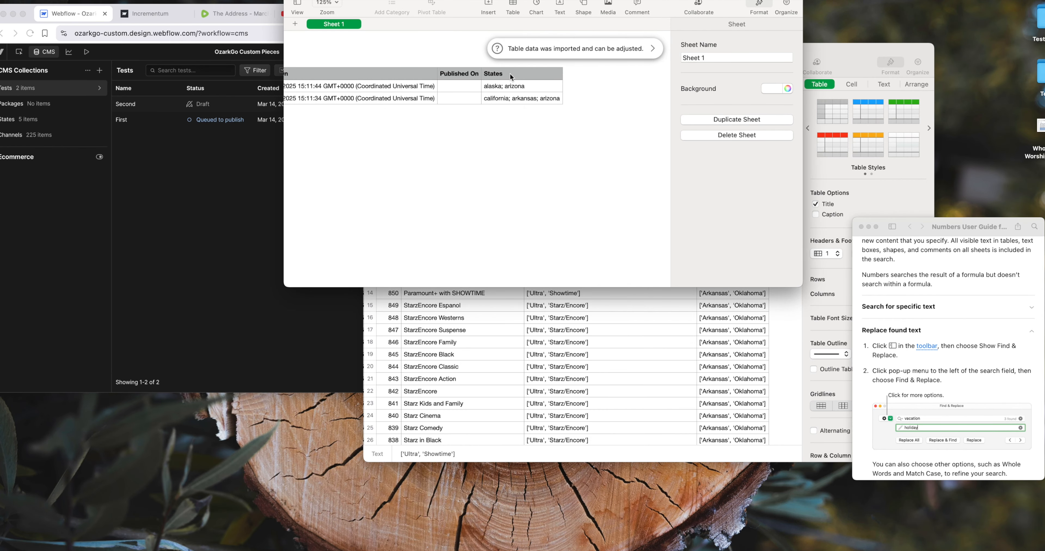
pyautogui.scroll(10, 510, 74)
pyautogui.scroll(-3, 502, 105)
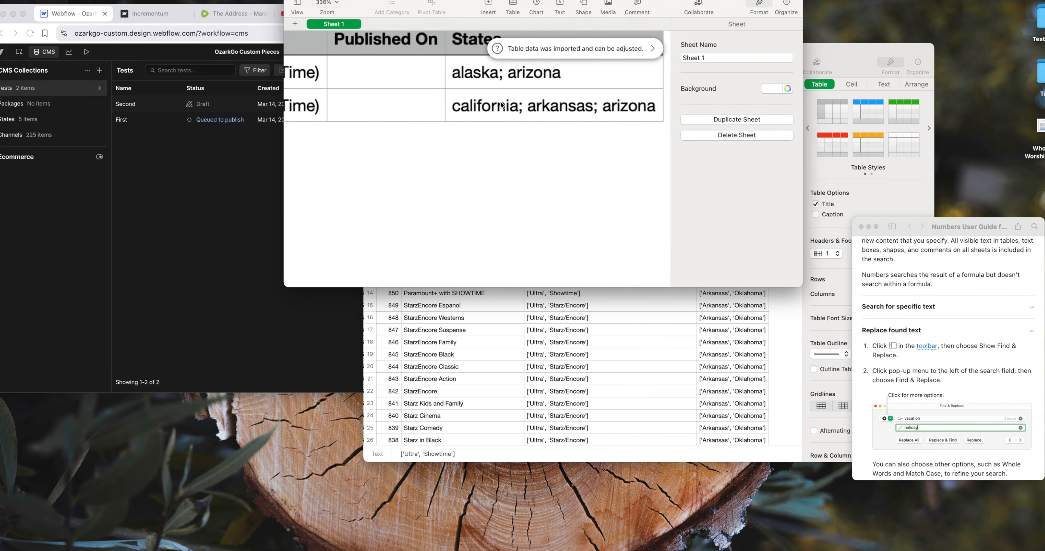
pyautogui.scroll(1, 502, 105)
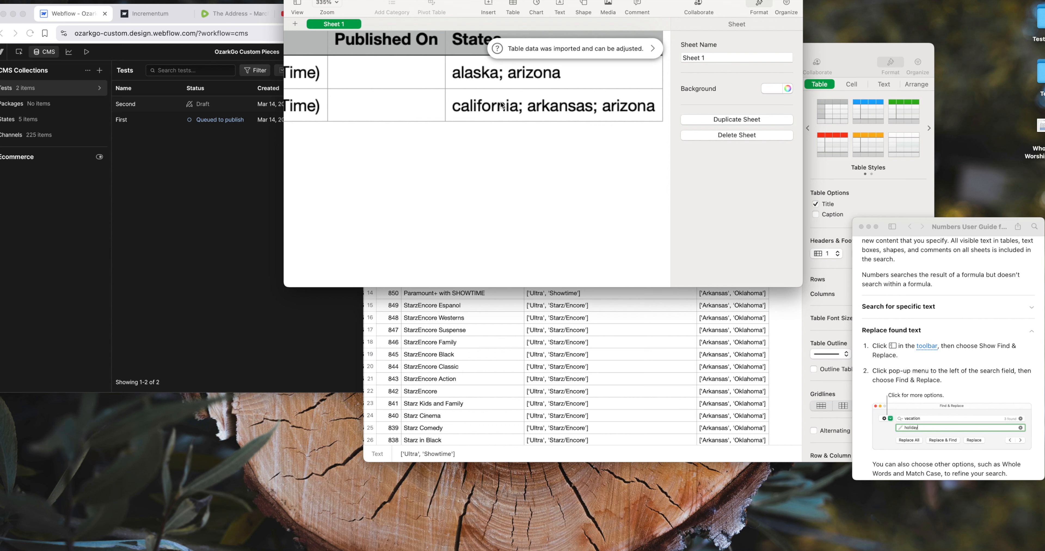
pyautogui.scroll(2, 502, 105)
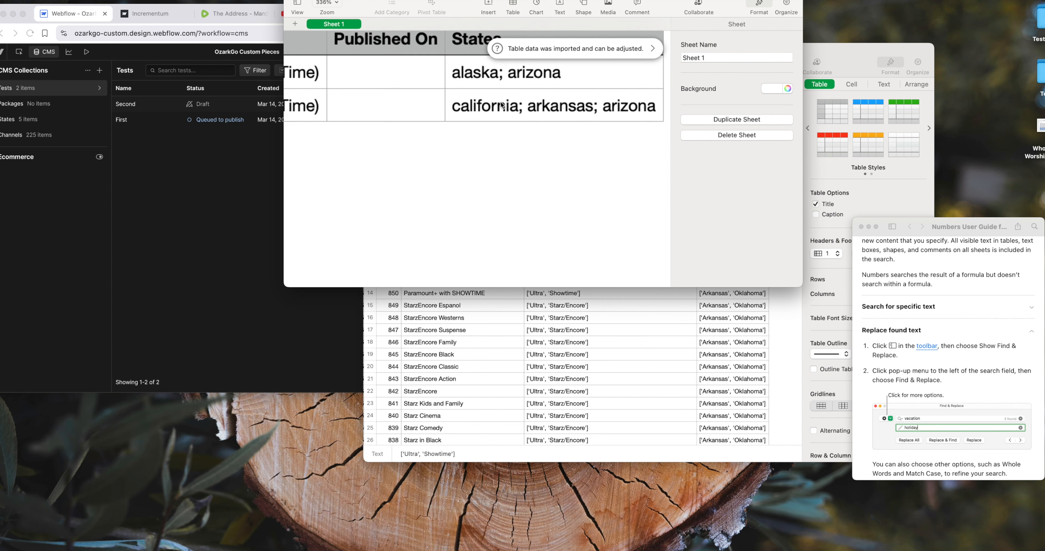
pyautogui.scroll(-1, 502, 105)
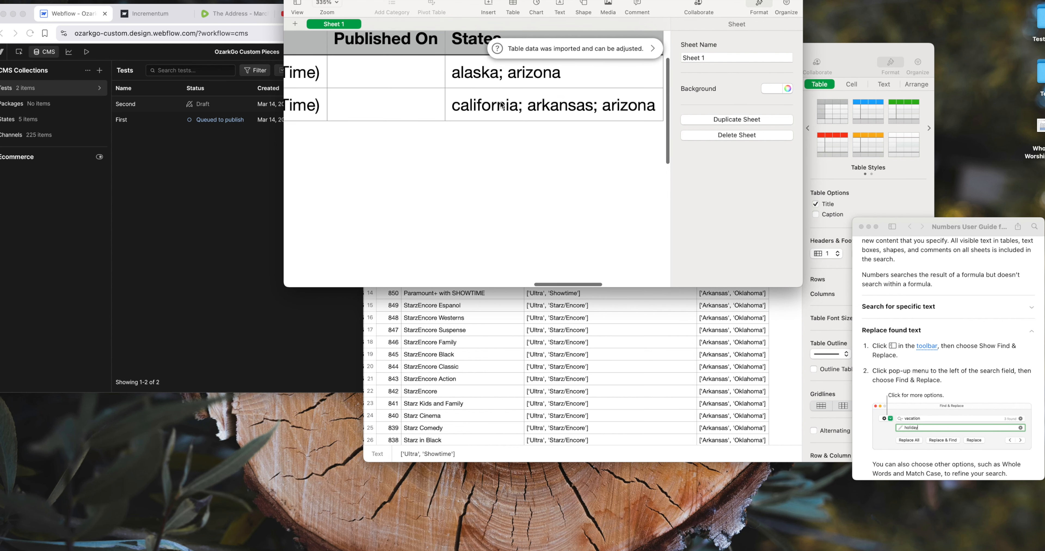
# - Move and shrink the TEST window to sit beside the all_channels table, keeping its States column in view
pyautogui.moveTo(742, 6); pyautogui.dragTo(503, 234)
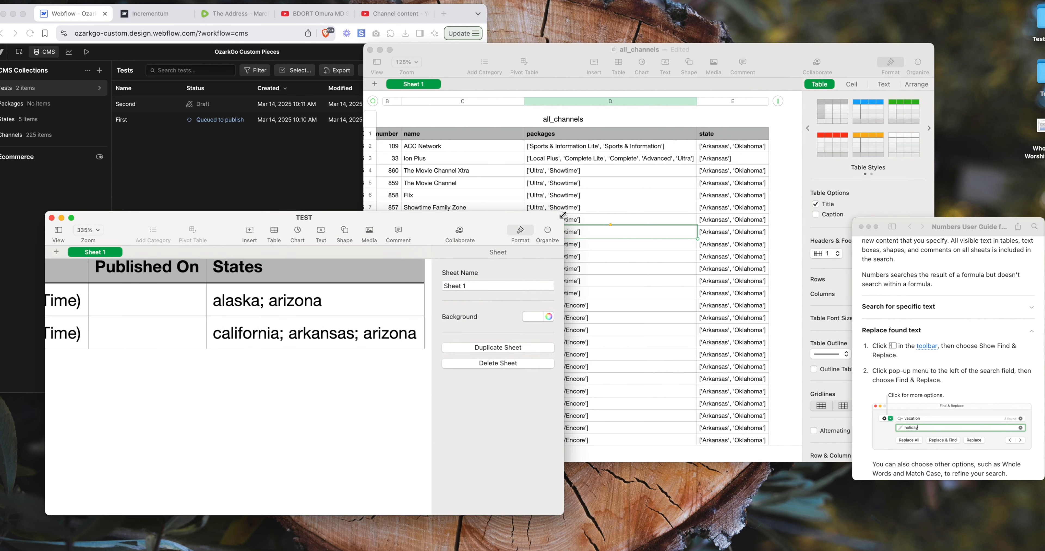
pyautogui.moveTo(566, 216); pyautogui.dragTo(418, 291)
pyautogui.hscroll(3, 161, 405)
pyautogui.hscroll(3, 161, 406)
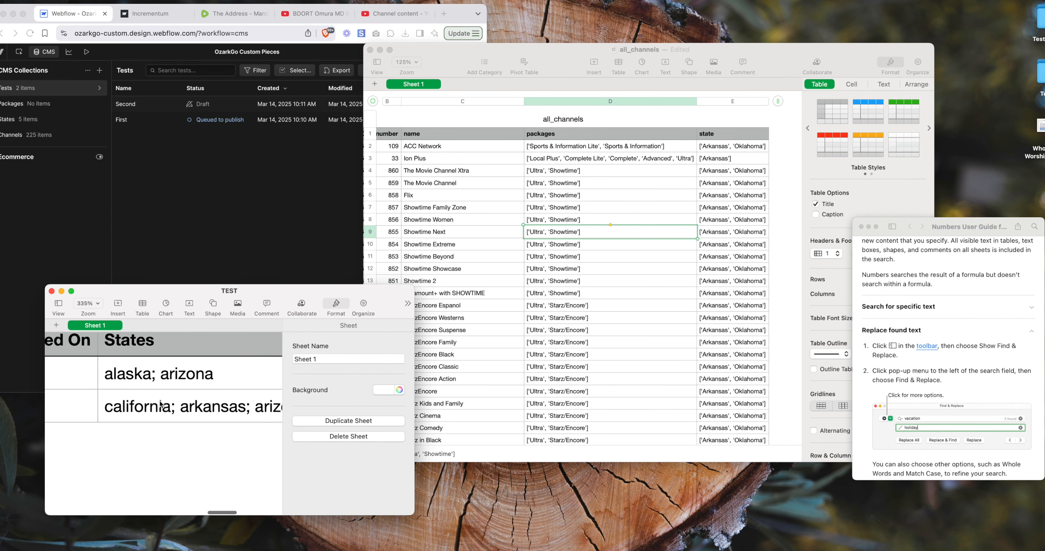
# - Examine the quotes and comma in The Movie Channel's packages cell in all_channels, highlighting individual characters
pyautogui.click(604, 203)
pyautogui.scroll(10, 595, 186)
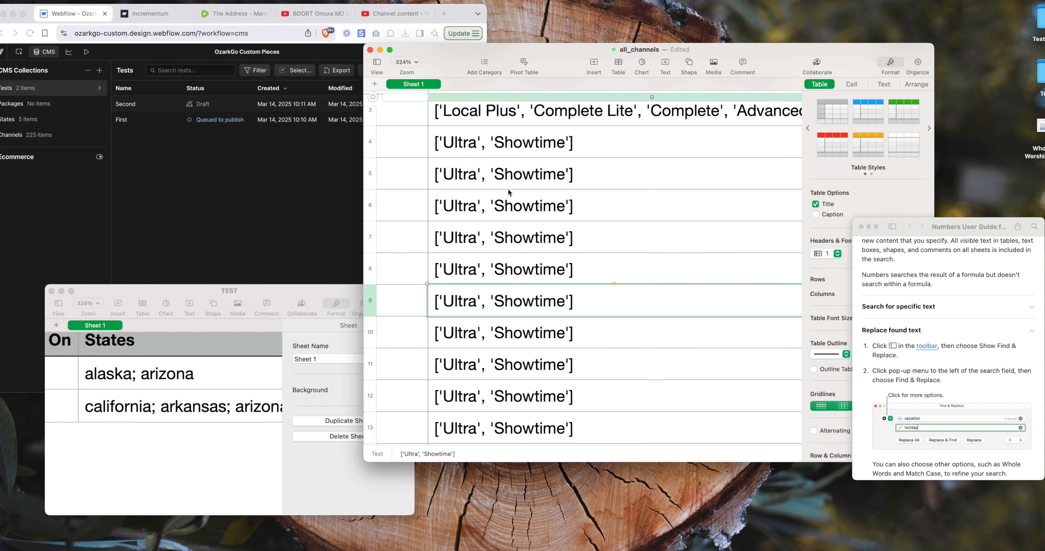
pyautogui.click(444, 177)
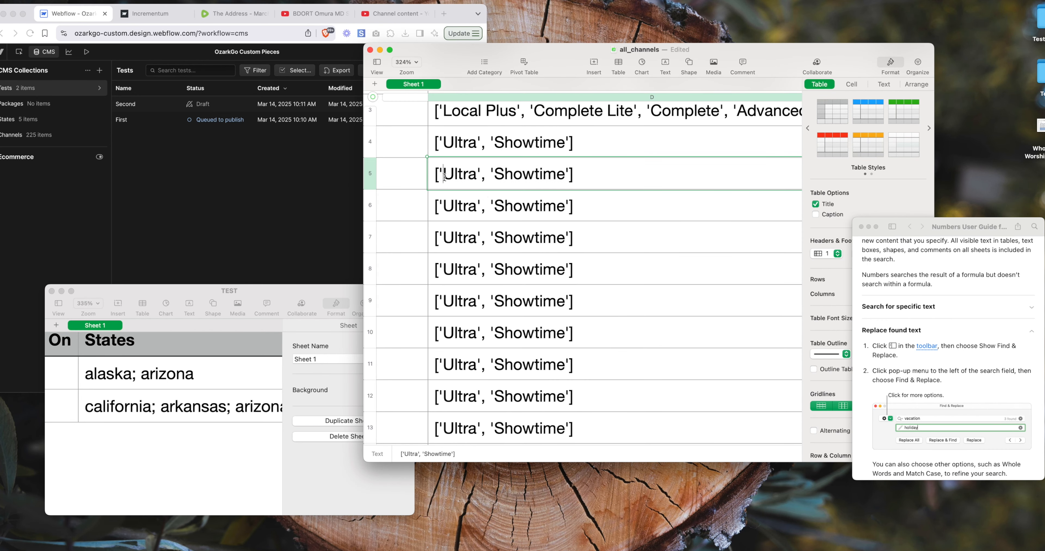
pyautogui.hotkey('shift', 'Left')
pyautogui.hotkey('shift', 'Left')
pyautogui.click(487, 175)
pyautogui.hotkey('shift', 'Left')
pyautogui.hotkey('shift', 'Left')
pyautogui.rightClick(518, 191)
pyautogui.click(491, 184)
pyautogui.doubleClick(485, 181)
# - Look over the channel names and their packages values at 200% zoom
pyautogui.scroll(-3, 485, 180)
pyautogui.scroll(3, 484, 179)
pyautogui.scroll(-3, 485, 180)
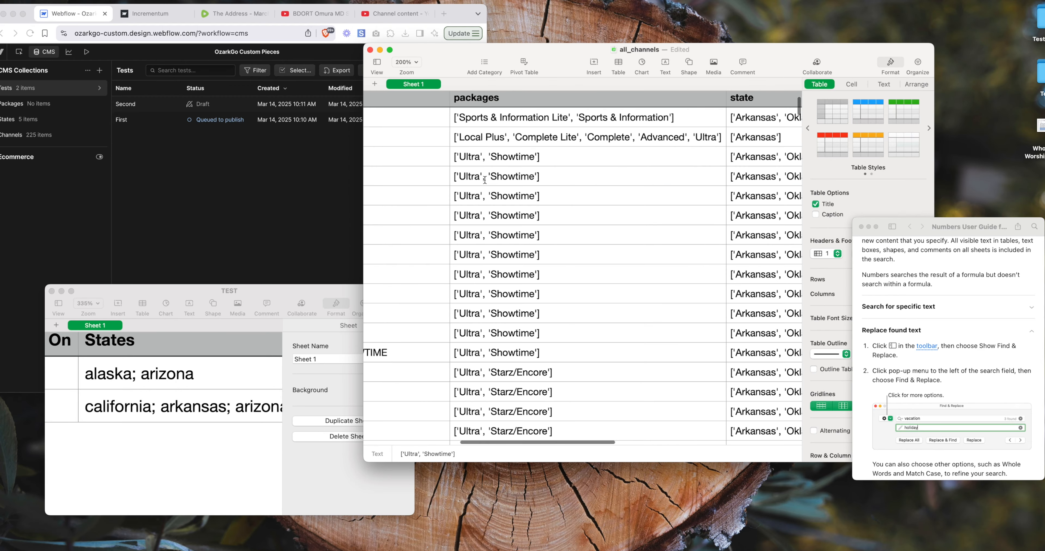
pyautogui.hscroll(-5, 491, 180)
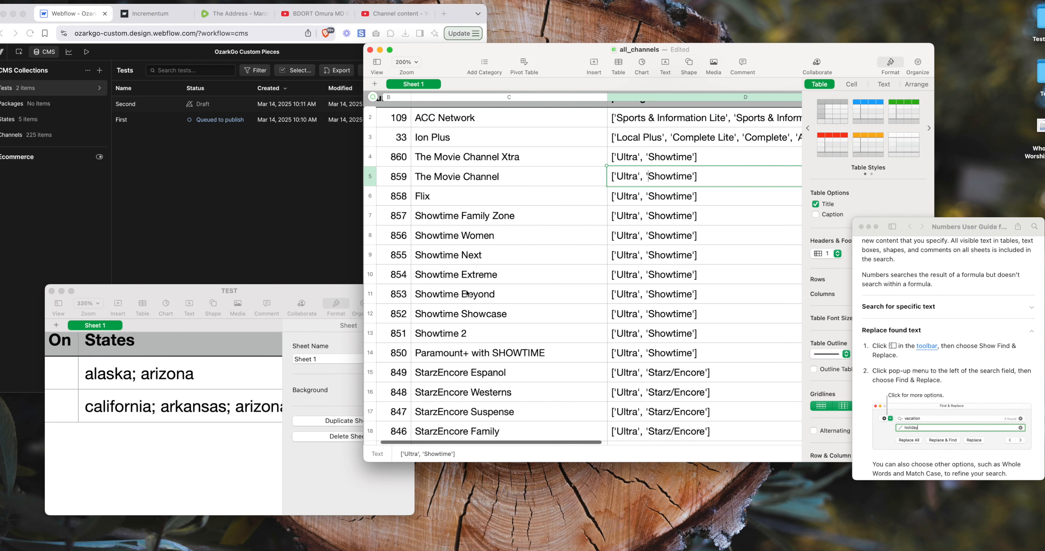
pyautogui.scroll(-2, 467, 290)
pyautogui.scroll(3, 467, 290)
pyautogui.hscroll(1, 466, 289)
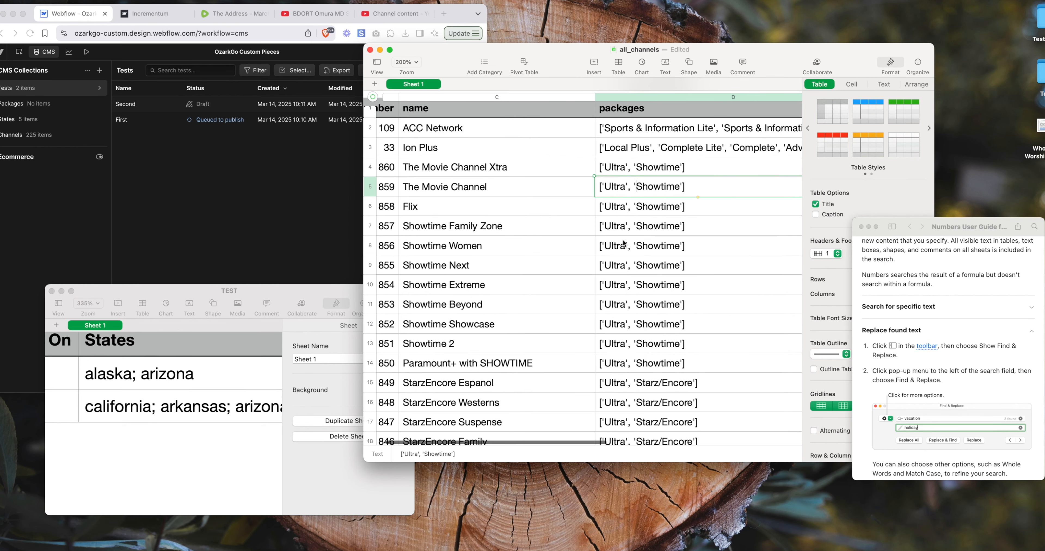
pyautogui.hscroll(5, 608, 248)
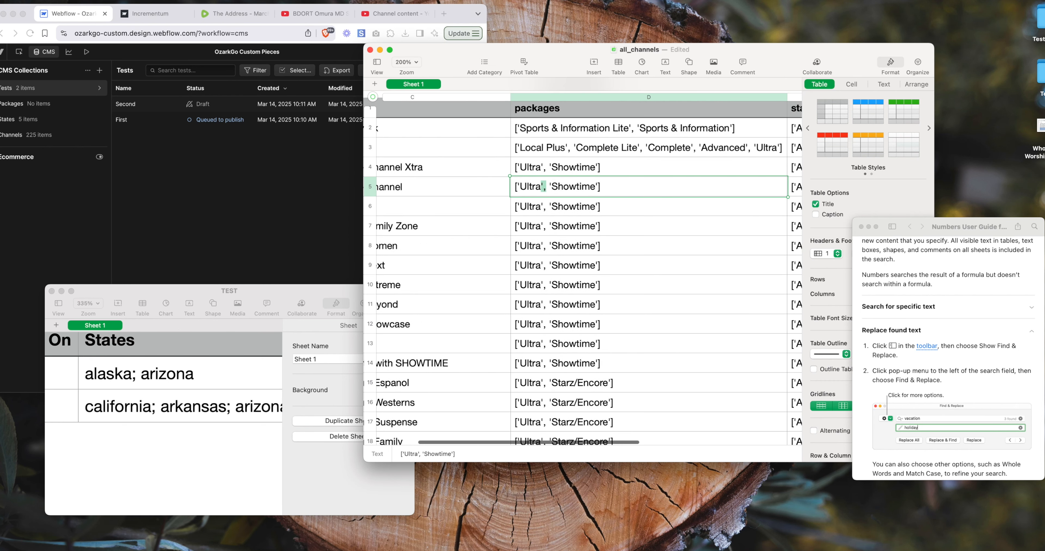
# - Set up Find & Replace in all_channels to search for ', and replace it with a semicolon
pyautogui.click(376, 63)
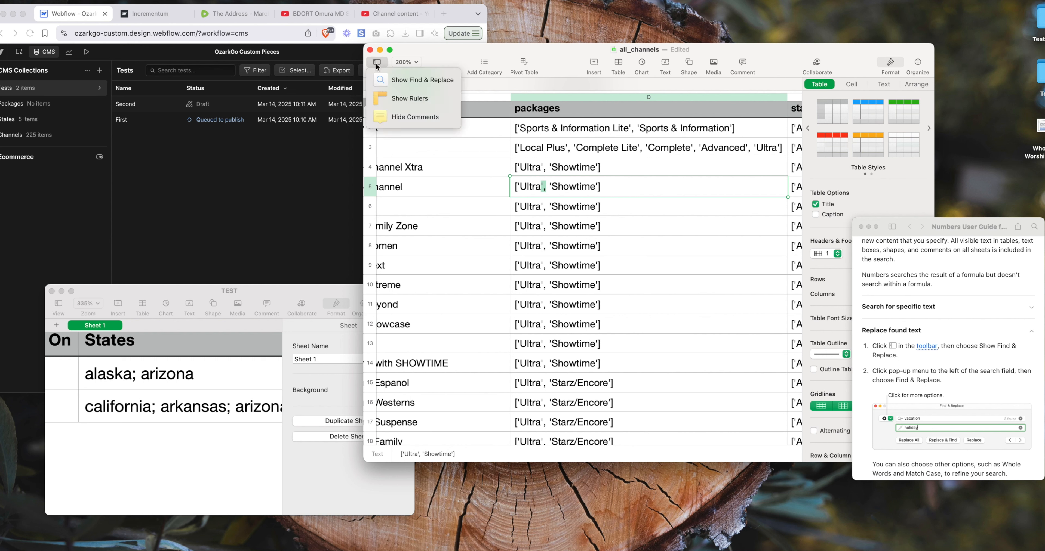
pyautogui.click(404, 84)
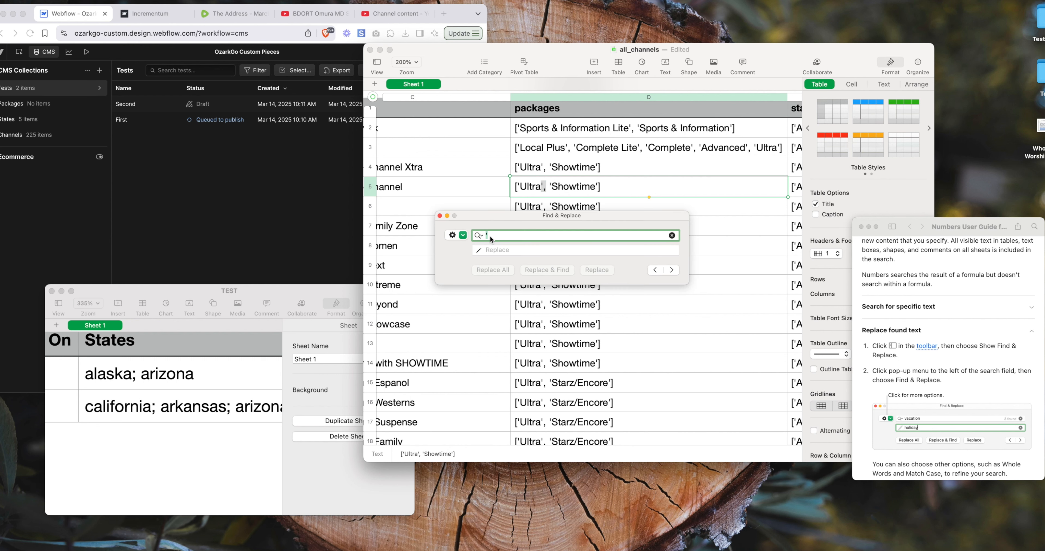
pyautogui.press('super+v')
pyautogui.press('super+z')
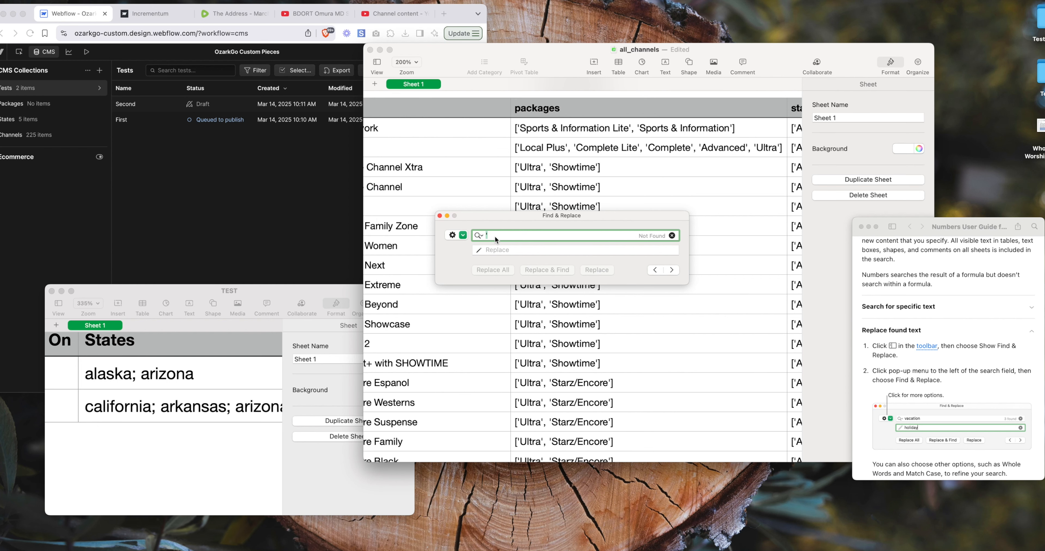
pyautogui.write("'")
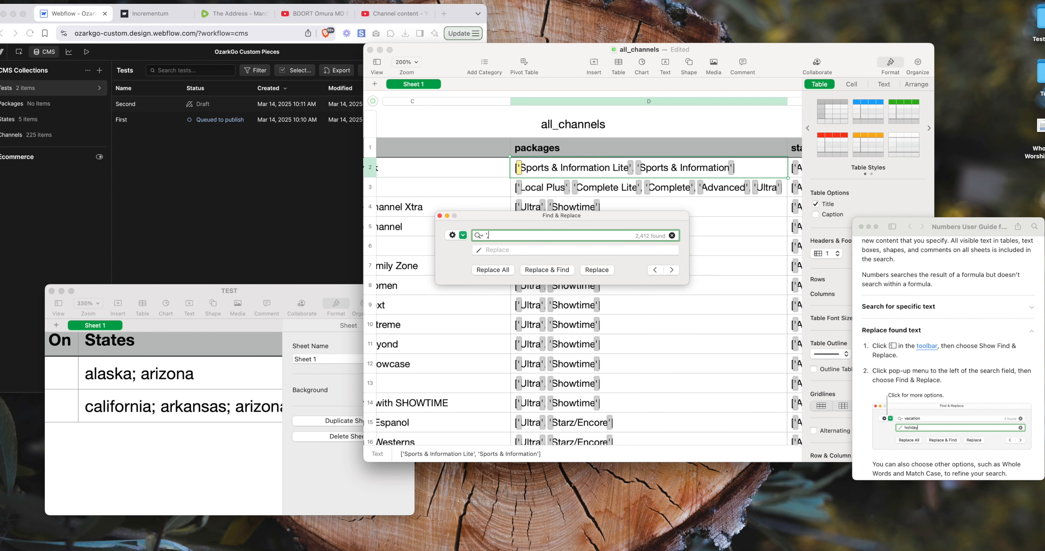
pyautogui.write(',')
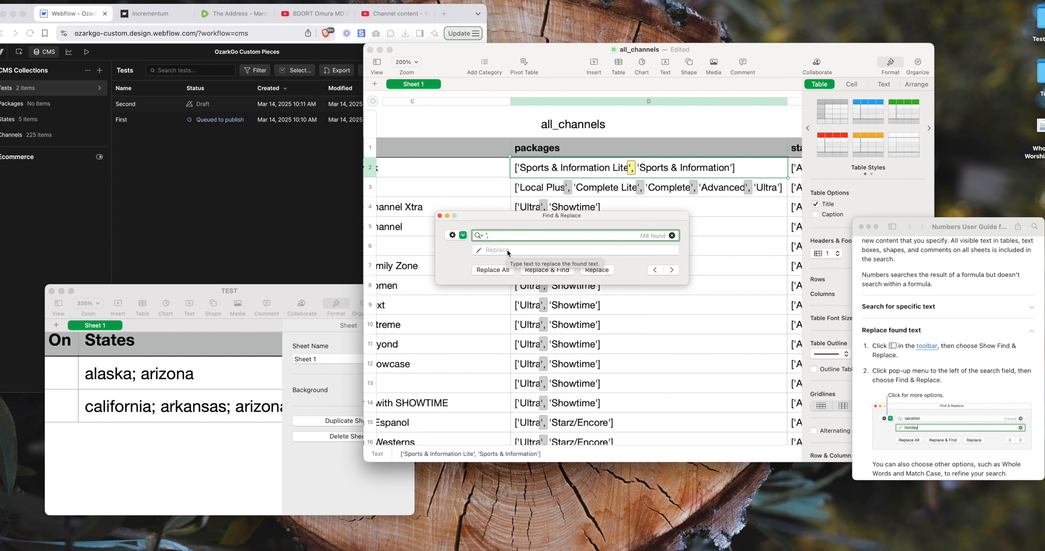
pyautogui.click(507, 250)
pyautogui.write(';')
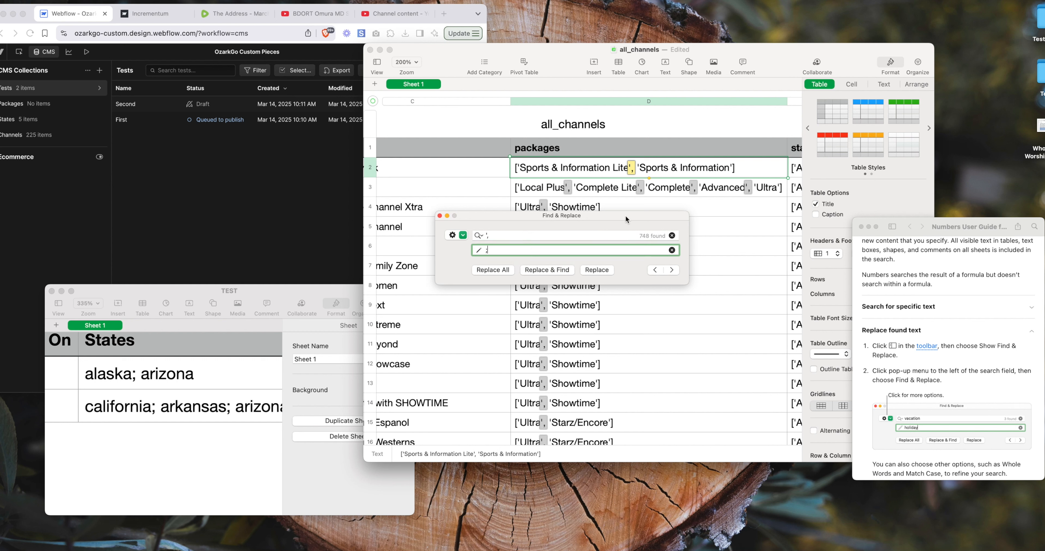
# - Check the highlighted matches in the packages and state columns, and replace every ', with a semicolon
pyautogui.moveTo(626, 217); pyautogui.dragTo(645, 259)
pyautogui.scroll(-10, 613, 223)
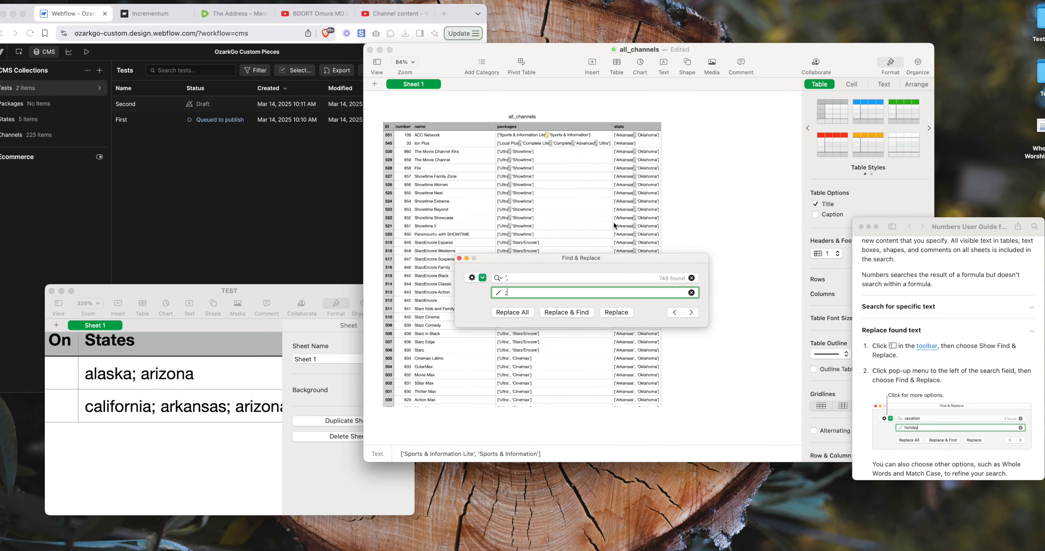
pyautogui.scroll(5, 440, 194)
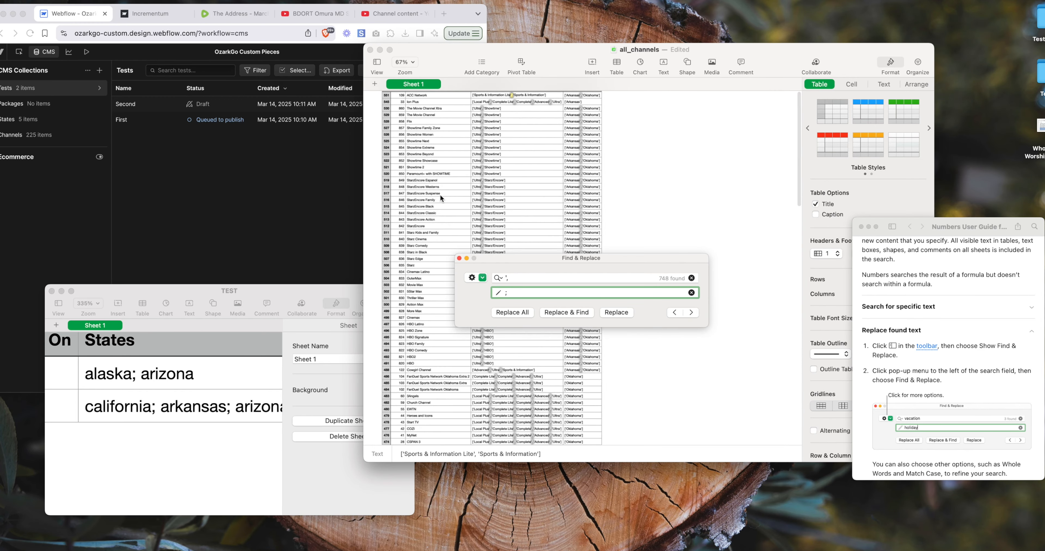
pyautogui.scroll(5, 440, 194)
pyautogui.scroll(5, 584, 193)
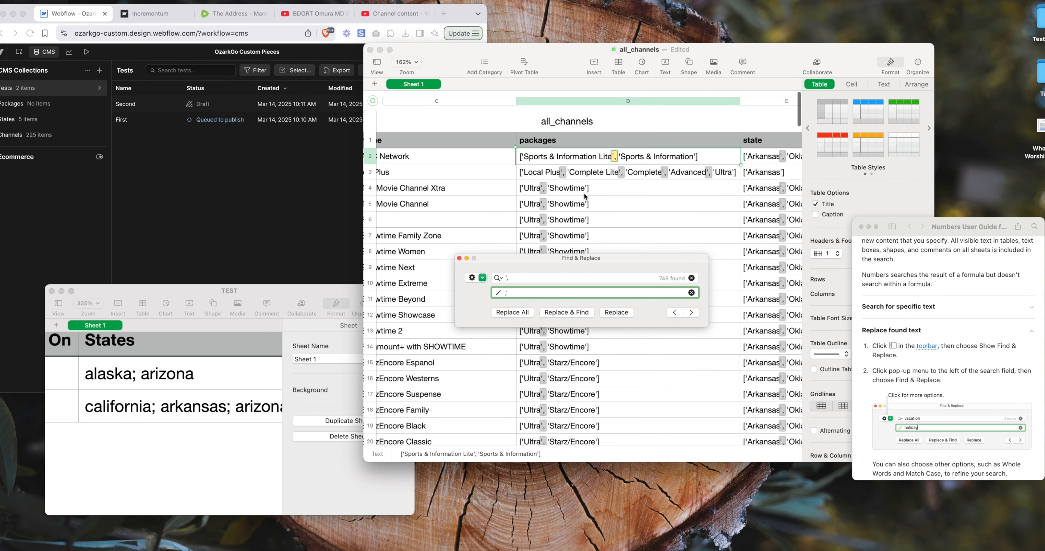
pyautogui.hscroll(1, 584, 193)
pyautogui.hscroll(4, 584, 193)
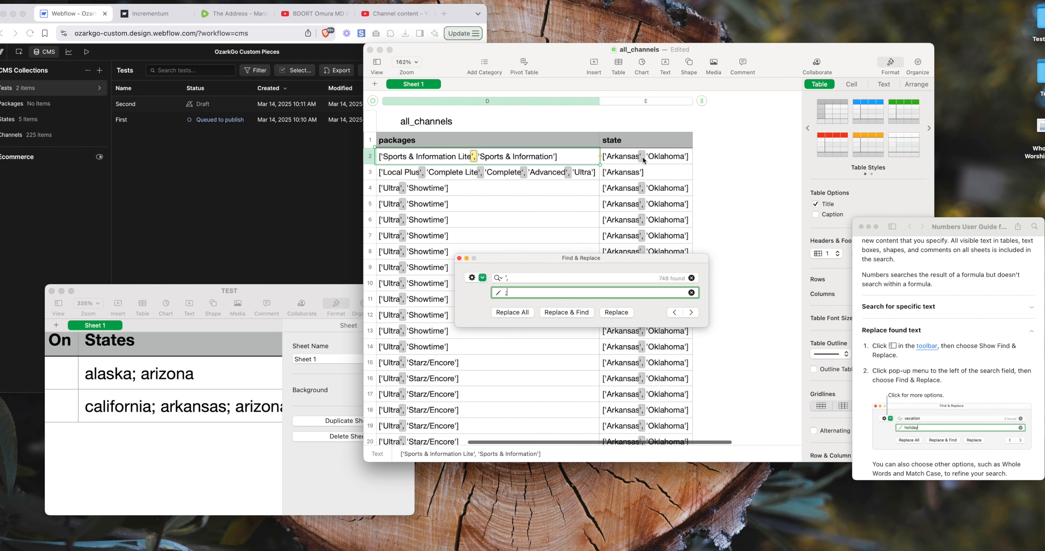
pyautogui.hscroll(-2, 458, 225)
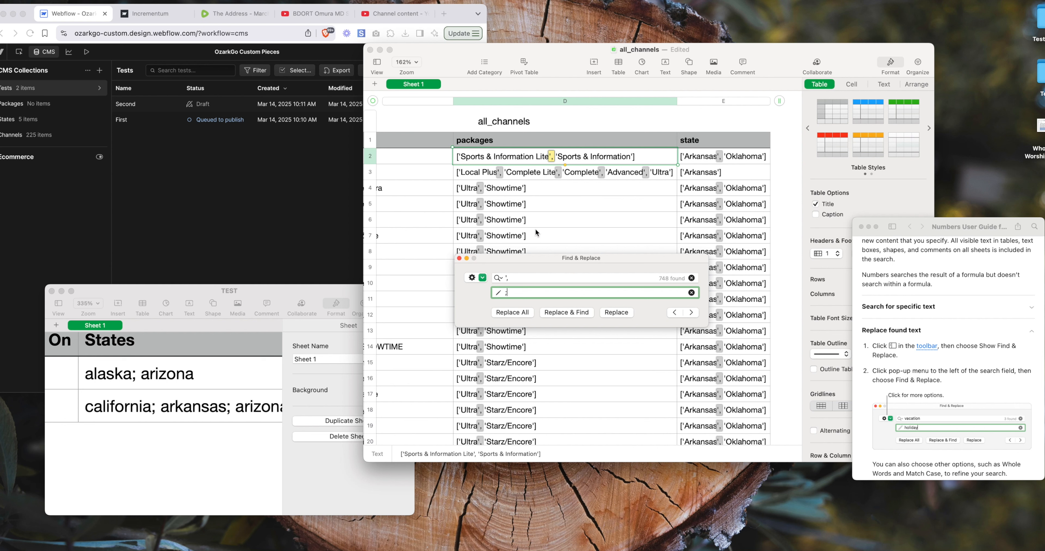
pyautogui.click(524, 312)
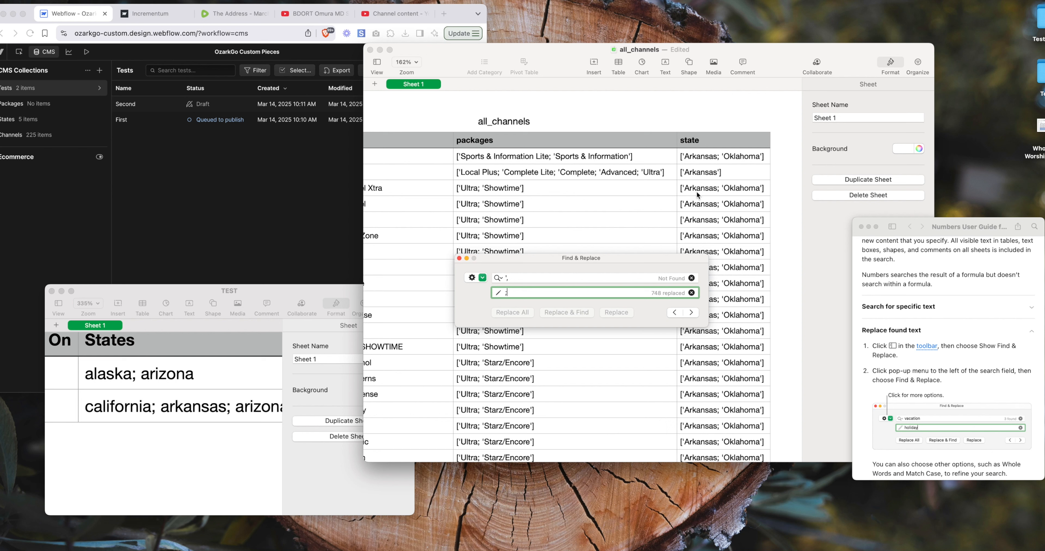
# - Replace every opening [' in the packages and state lists with nothing
pyautogui.click(684, 190)
pyautogui.click(684, 191)
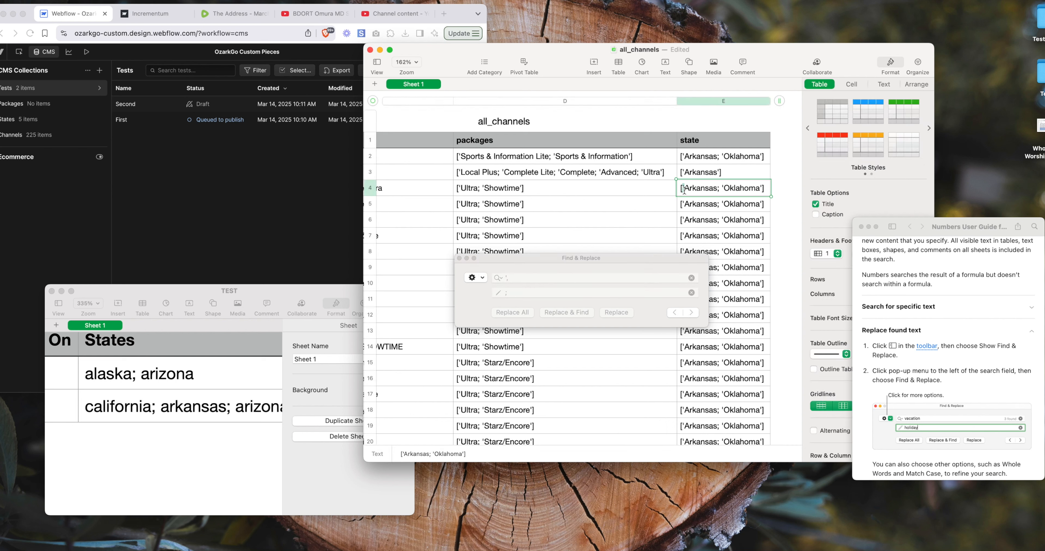
pyautogui.hotkey('shift', 'Left')
pyautogui.hotkey('shift', 'Left')
pyautogui.click(515, 277)
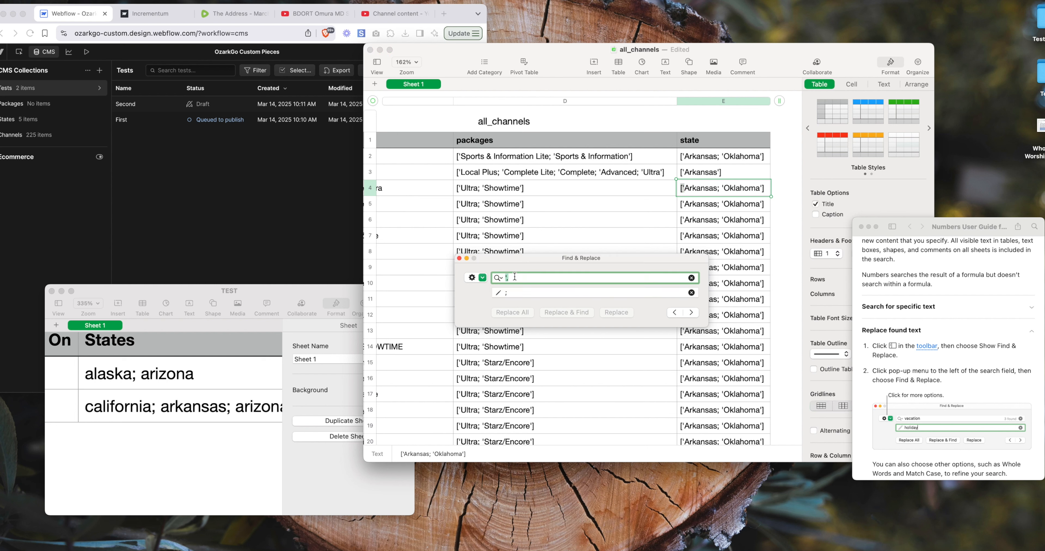
pyautogui.click(513, 292)
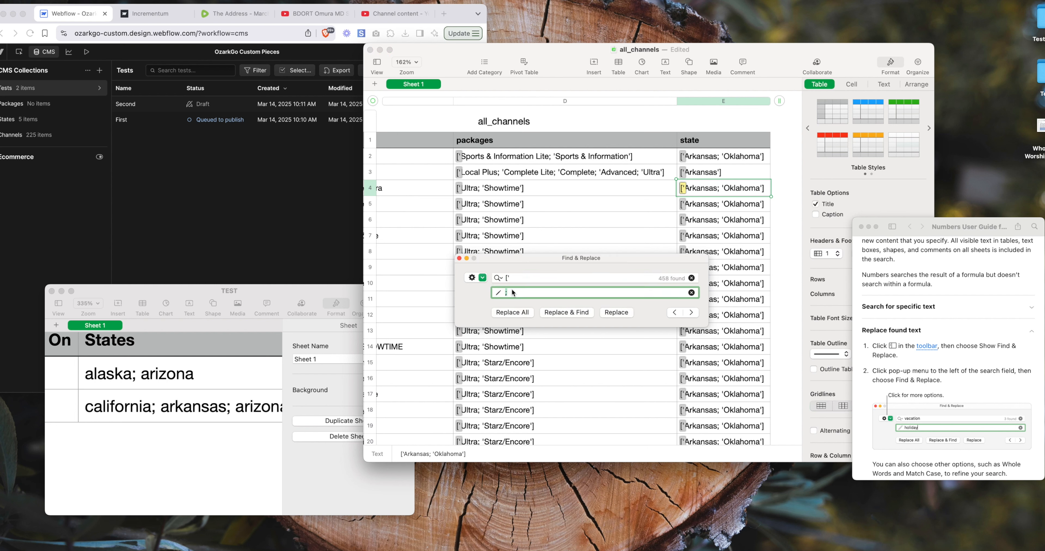
pyautogui.press('BackSpace')
pyautogui.click(518, 312)
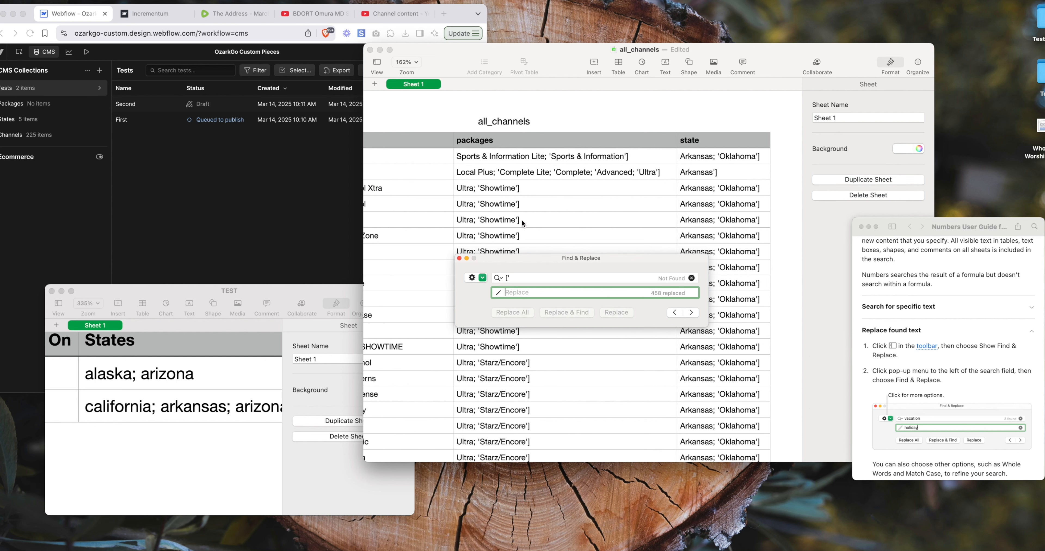
# - Replace every closing '] in the packages and state lists with nothing
pyautogui.click(521, 279)
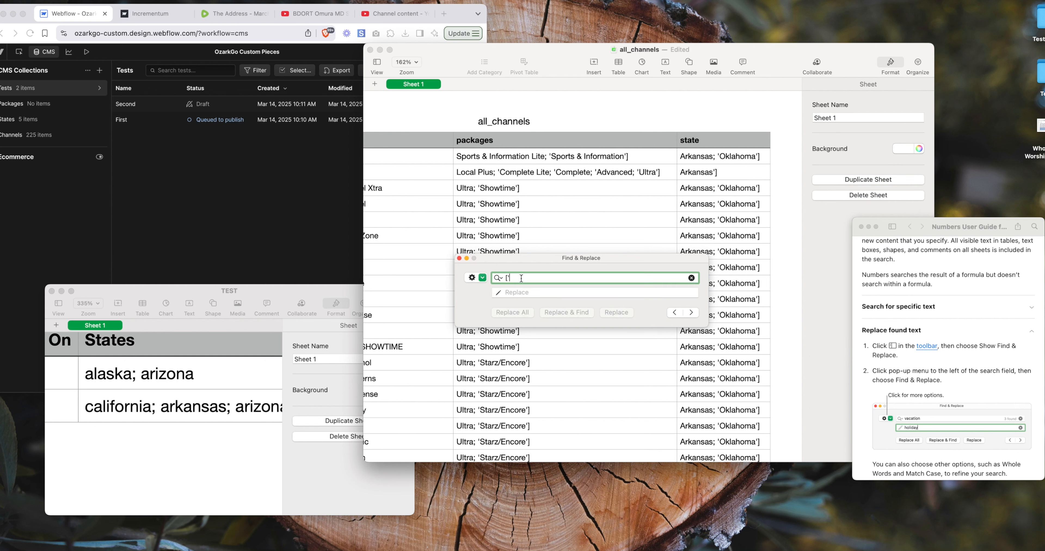
pyautogui.press('Left')
pyautogui.press('BackSpace')
pyautogui.press('Right')
pyautogui.write(']')
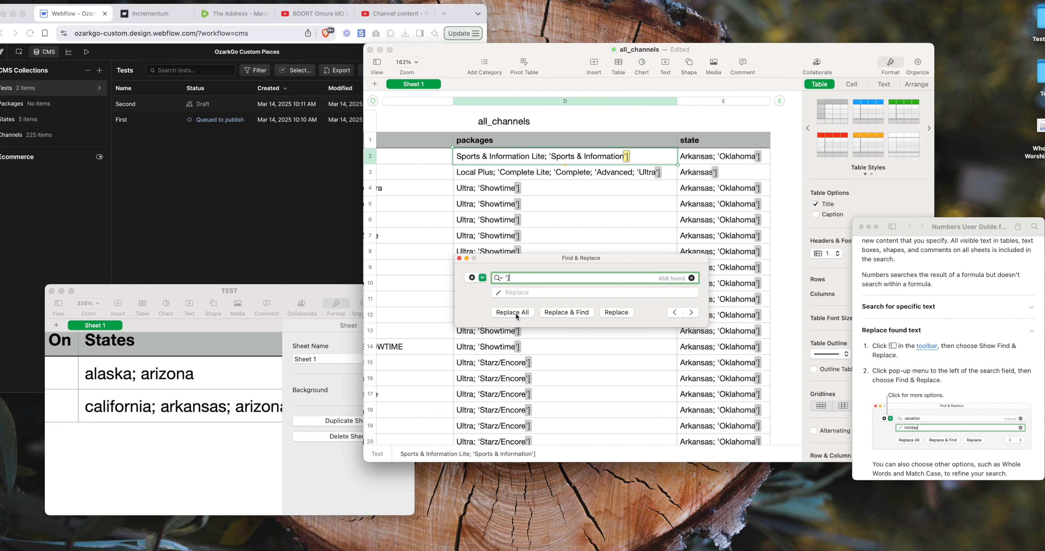
pyautogui.click(511, 312)
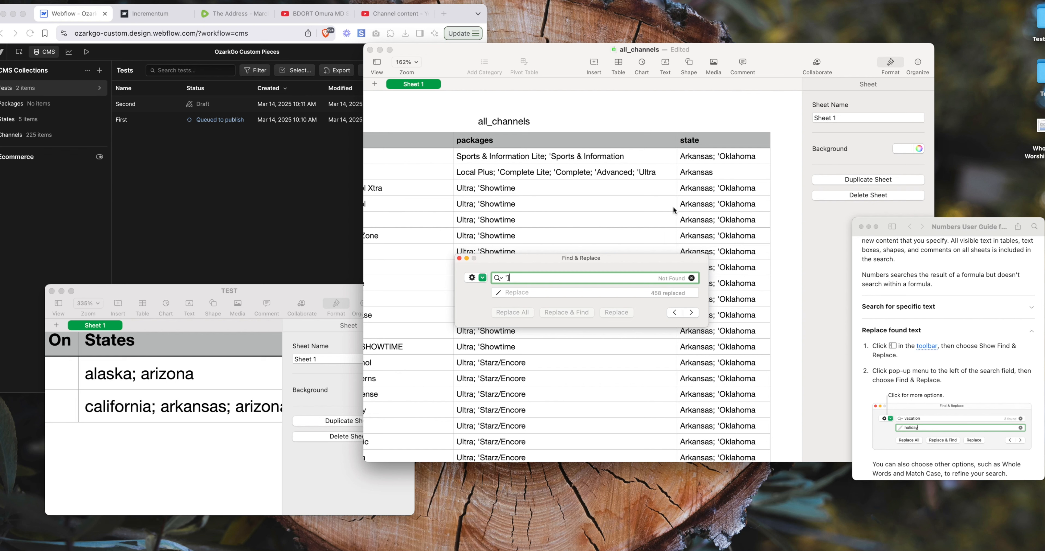
# - Remove all remaining single quotes from the packages and state lists by replacing them with nothing
pyautogui.hscroll(-5, 539, 241)
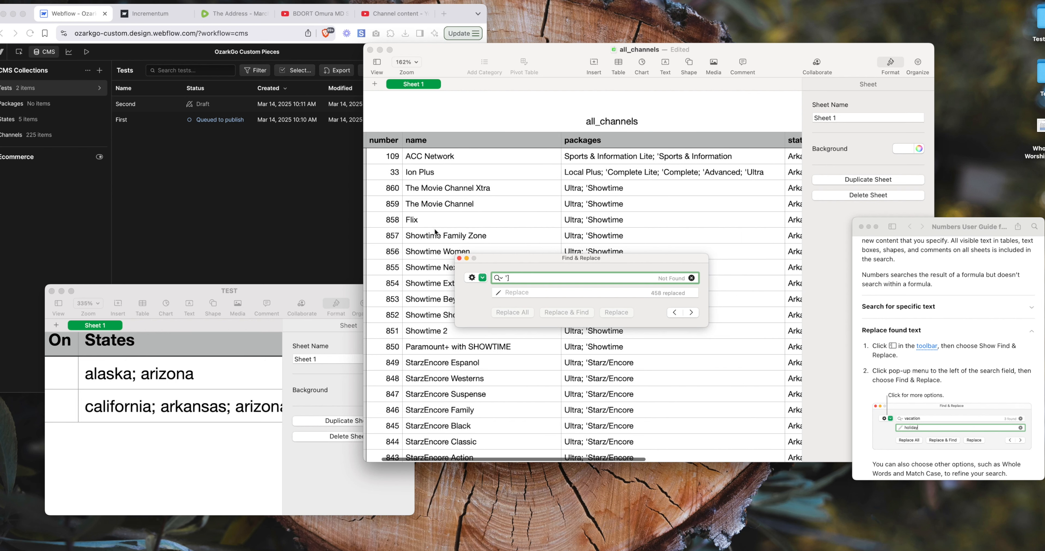
pyautogui.hscroll(3, 566, 239)
pyautogui.click(564, 219)
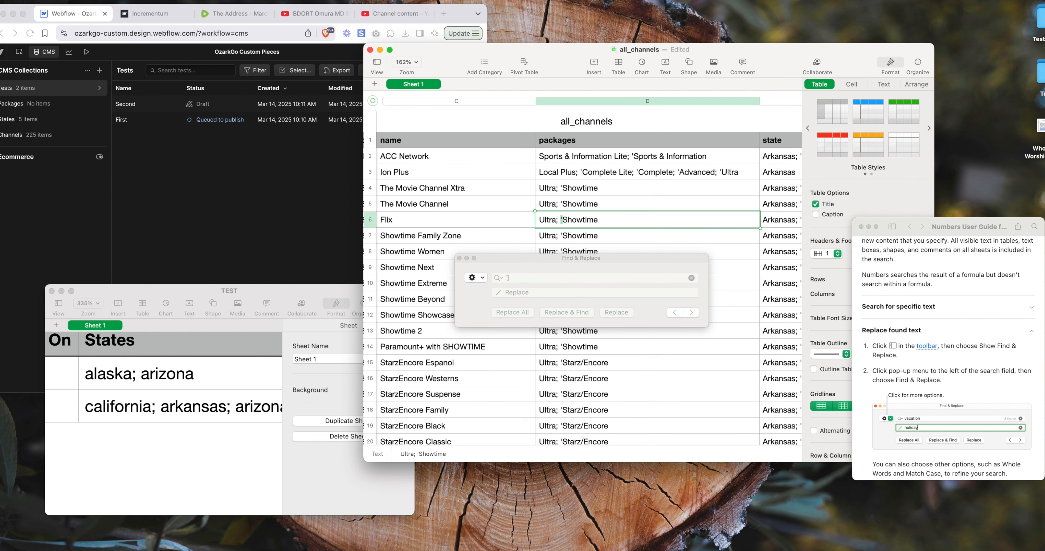
pyautogui.click(525, 277)
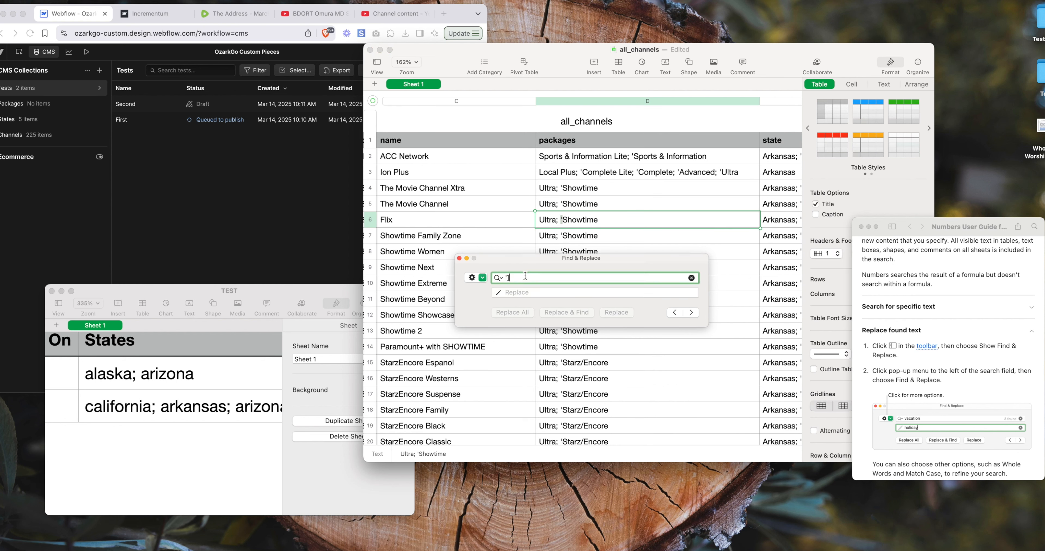
pyautogui.press('BackSpace')
pyautogui.click(527, 293)
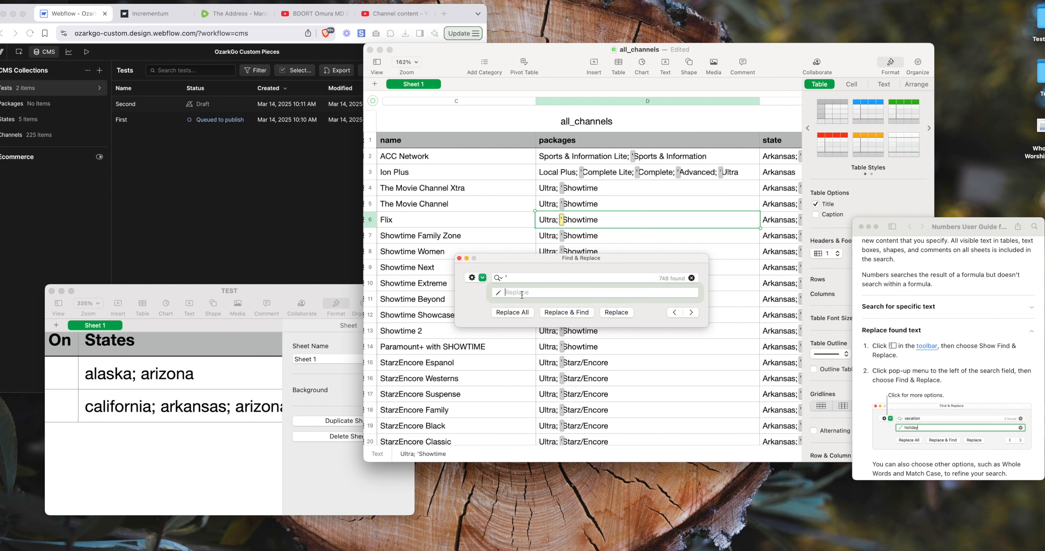
pyautogui.click(518, 313)
# - Look through the packages and state columns down the table to check the semicolon-separated lists
pyautogui.click(560, 204)
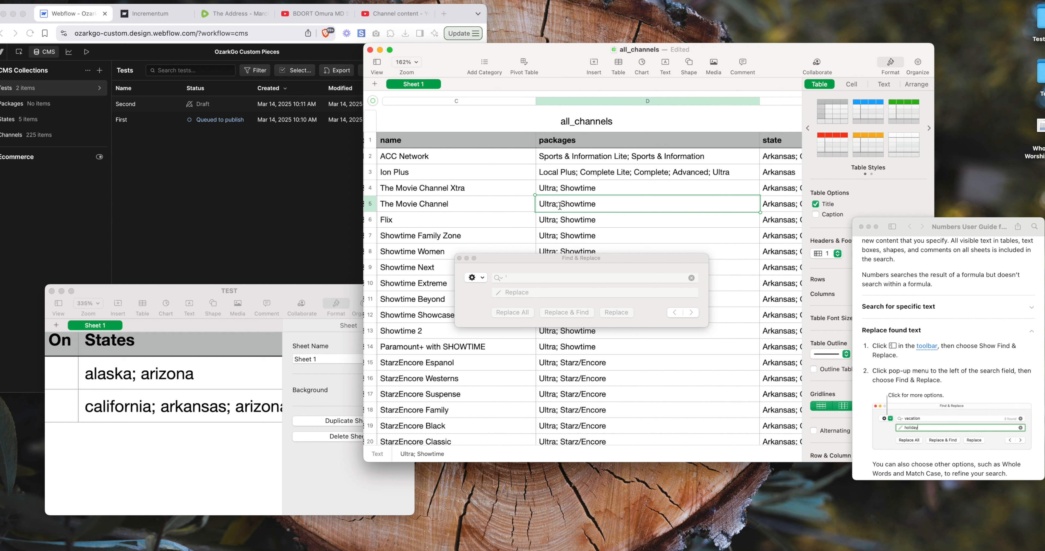
pyautogui.hscroll(3, 600, 202)
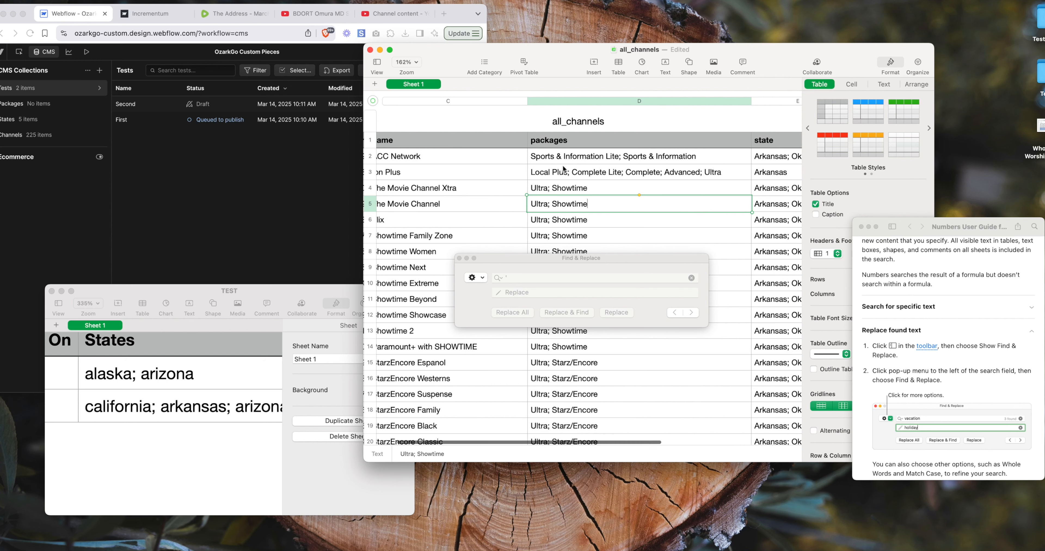
pyautogui.hscroll(3, 649, 175)
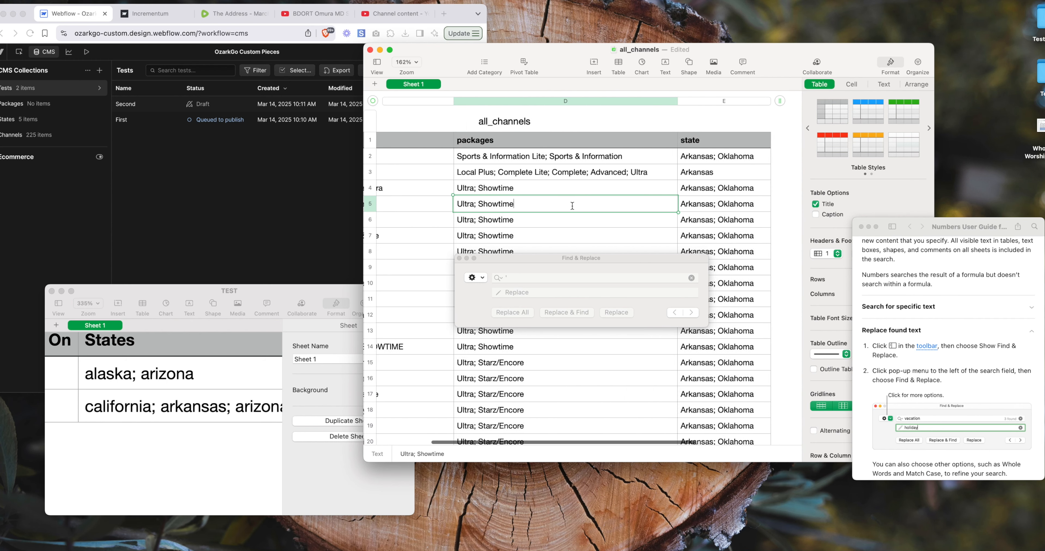
pyautogui.scroll(-10, 572, 206)
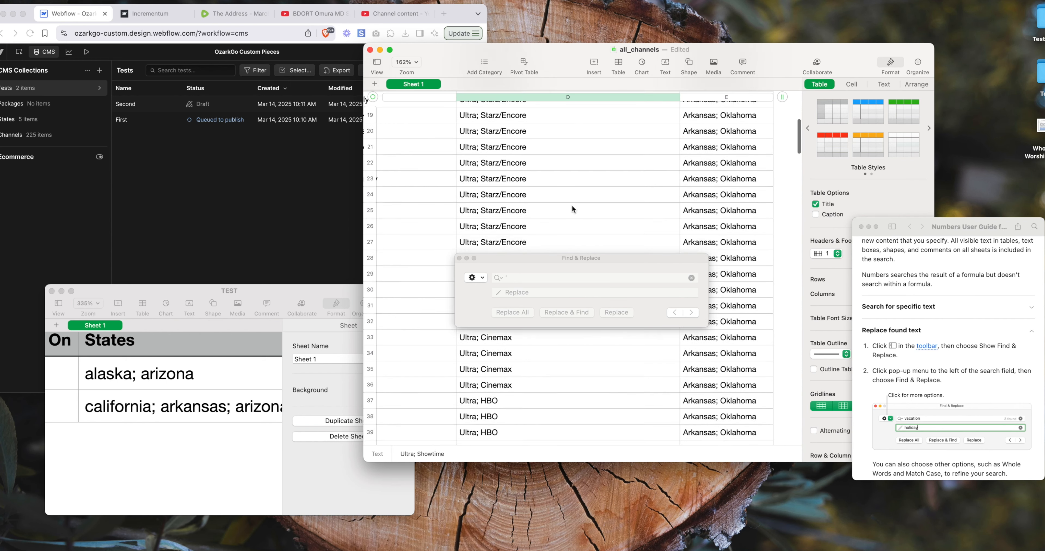
pyautogui.scroll(-9, 572, 204)
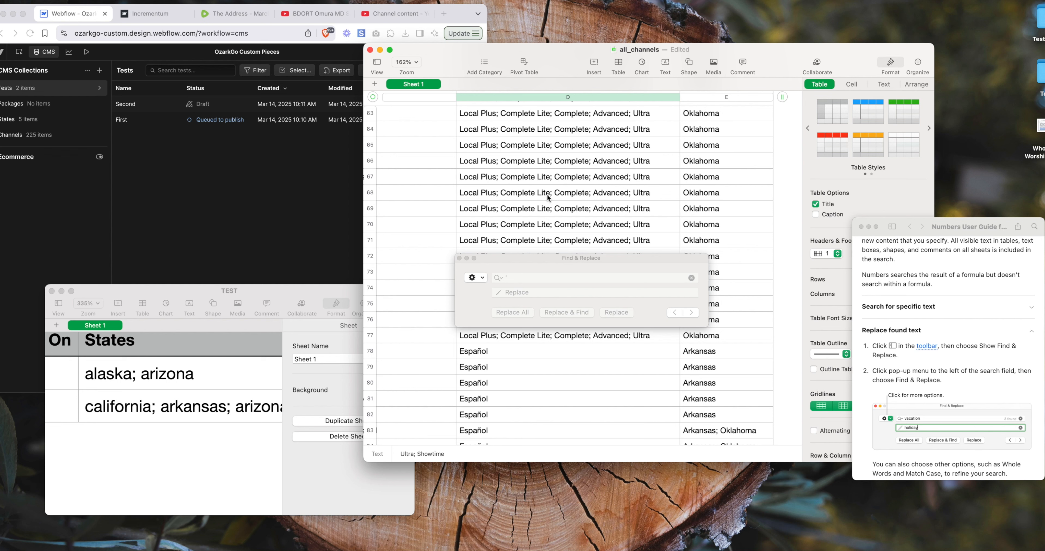
pyautogui.hscroll(-3, 624, 201)
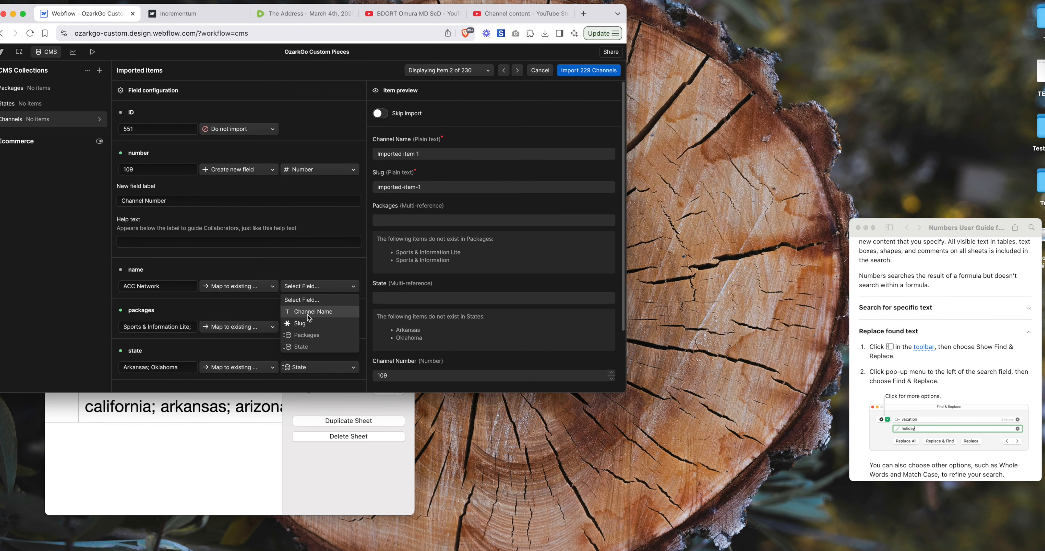
pyautogui.click(307, 314)
pyautogui.scroll(-2, 233, 288)
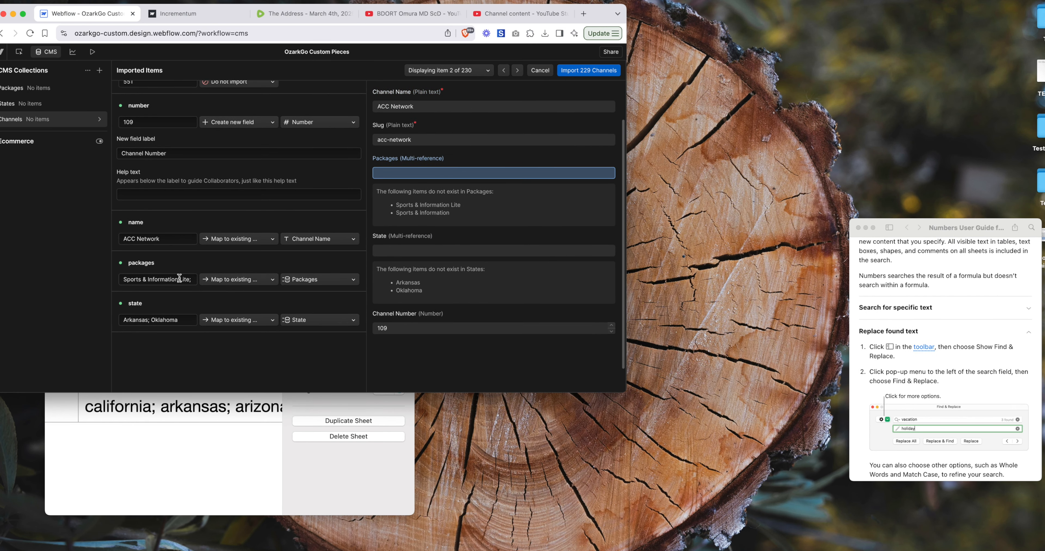
pyautogui.click(190, 280)
pyautogui.click(319, 280)
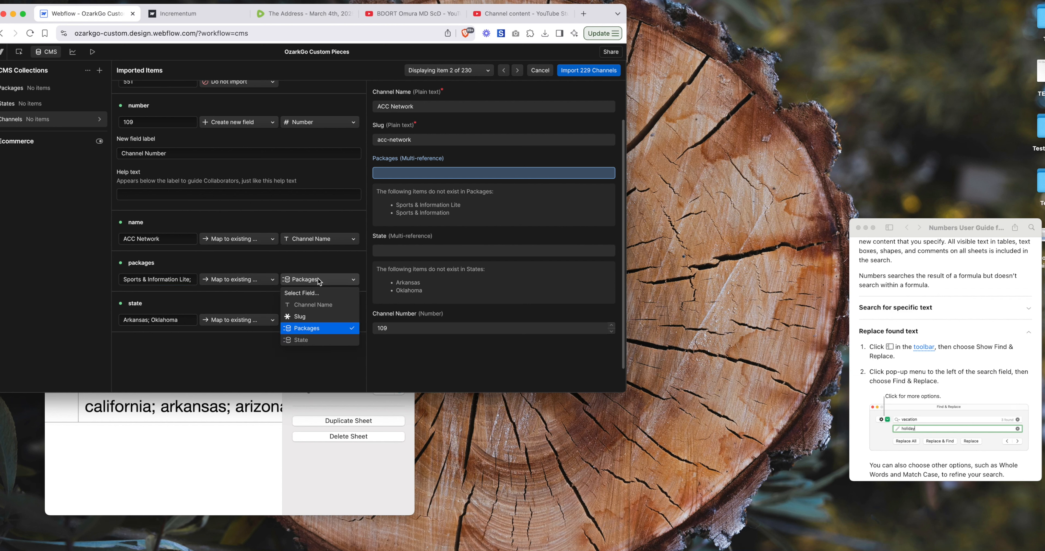
pyautogui.click(308, 329)
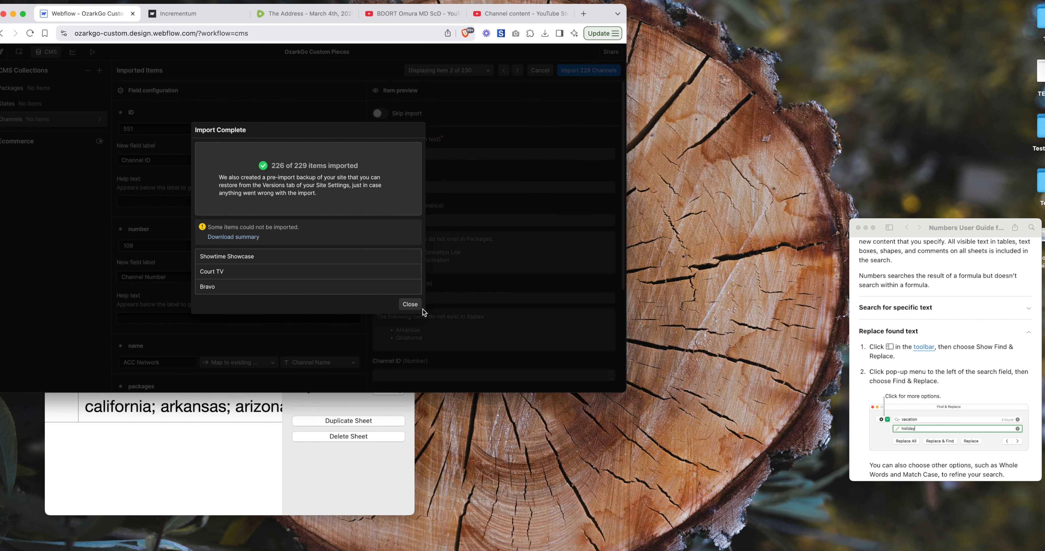
# - Close the import summary and check the States and Packages collections for items
pyautogui.click(412, 304)
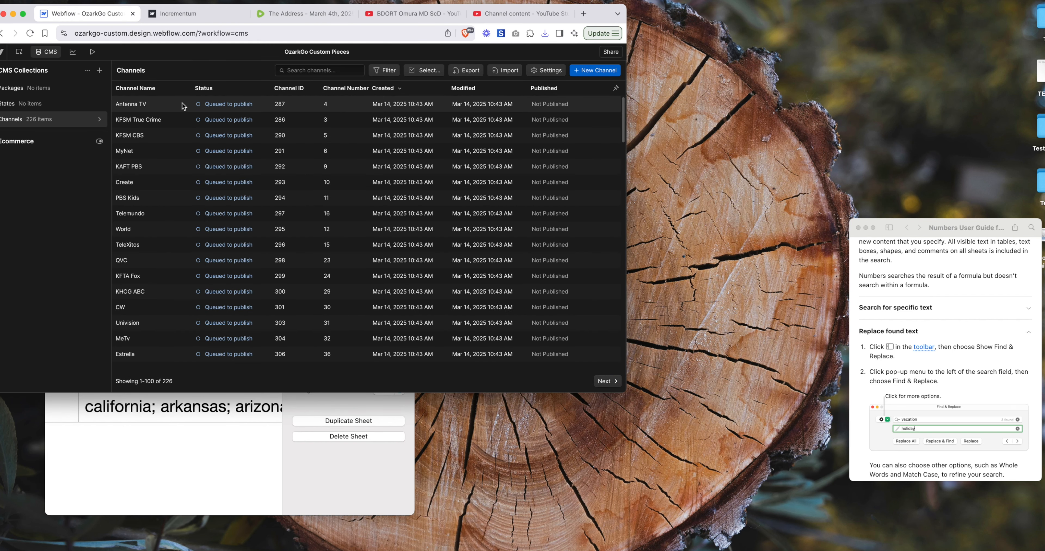
pyautogui.click(56, 103)
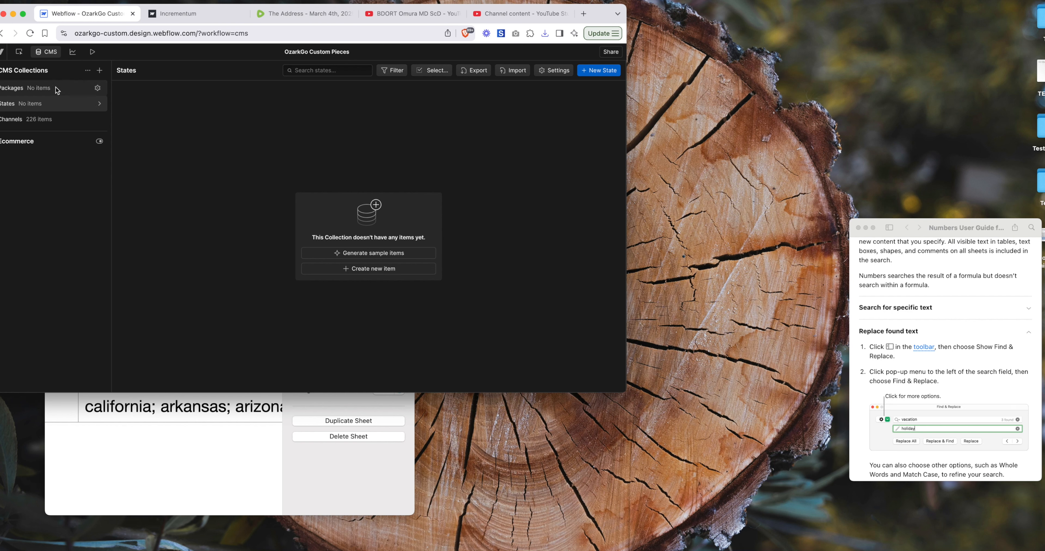
pyautogui.click(56, 88)
pyautogui.click(52, 104)
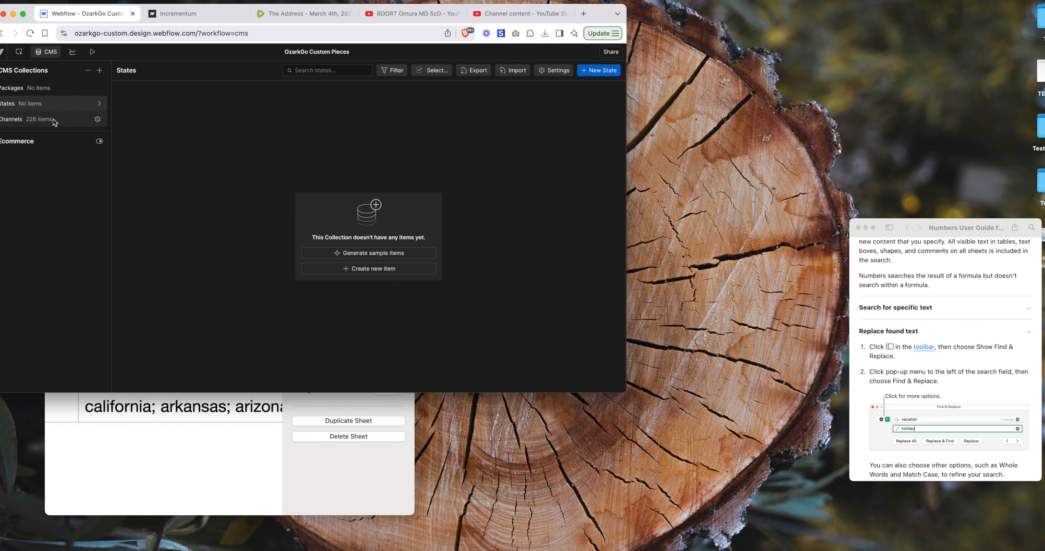
# - Open the KFSM True Crime item in the Channels collection and check its Packages, State and channel number fields
pyautogui.click(54, 118)
pyautogui.click(134, 121)
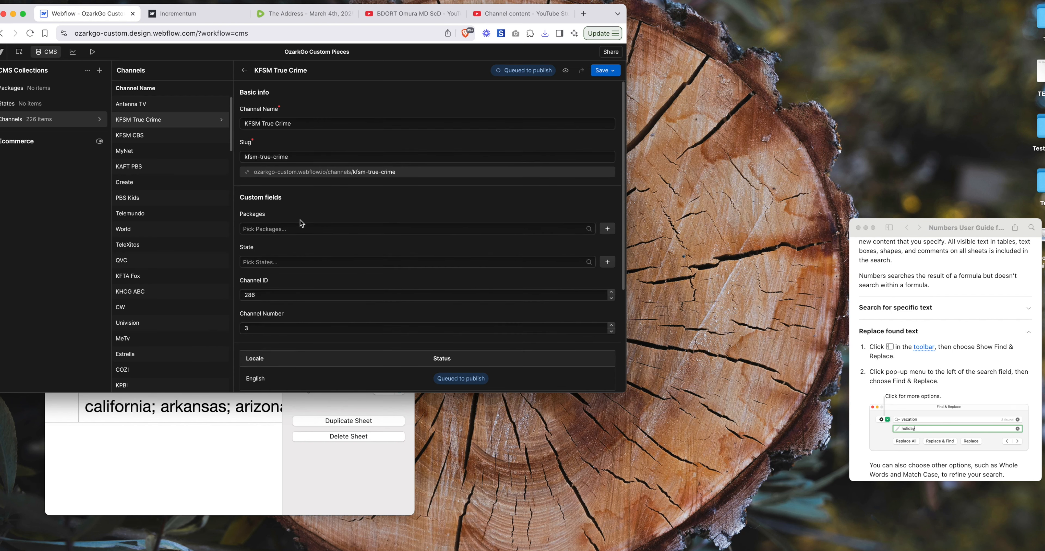
pyautogui.scroll(-3, 300, 219)
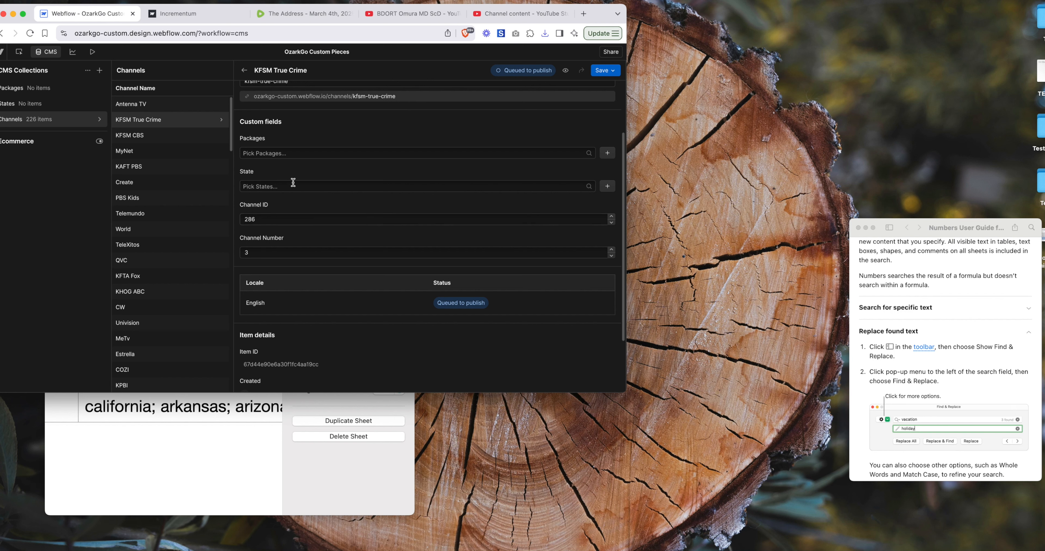
pyautogui.scroll(-3, 293, 182)
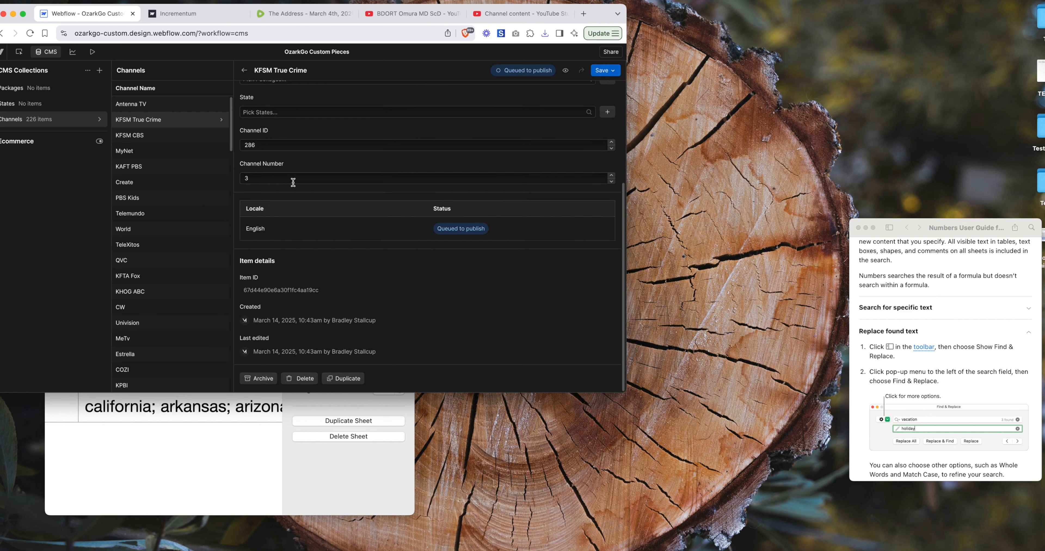
pyautogui.scroll(6, 293, 182)
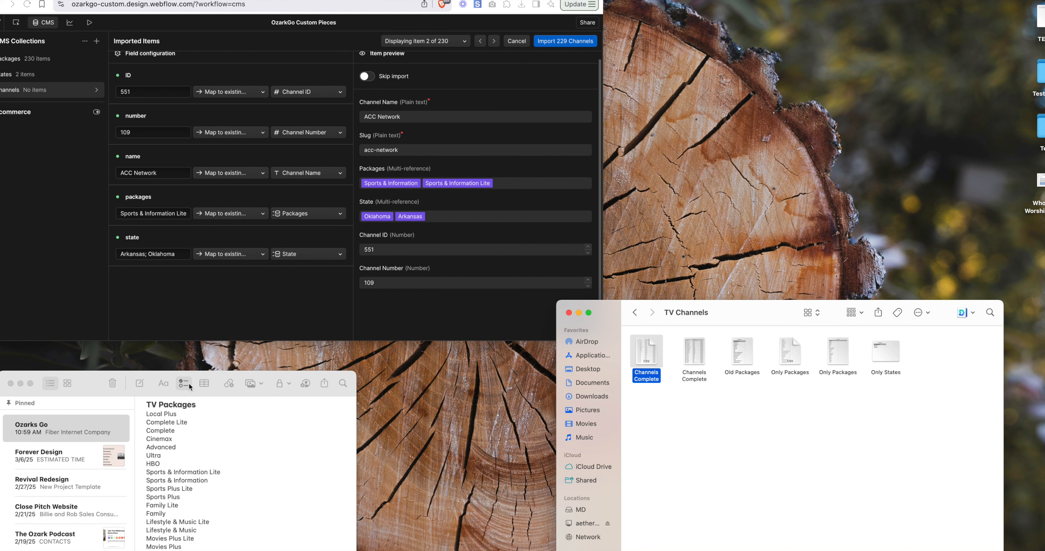
# - In Notes, highlight the package names from Local Plus to Español under TV Packages
pyautogui.moveTo(195, 378); pyautogui.dragTo(201, 353)
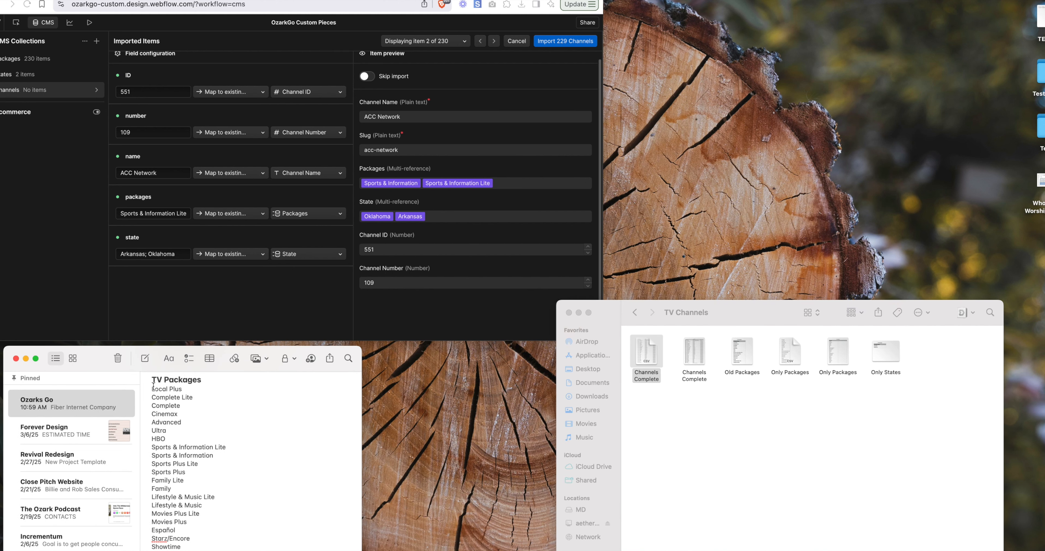
pyautogui.moveTo(153, 387); pyautogui.dragTo(227, 535)
pyautogui.click(662, 416)
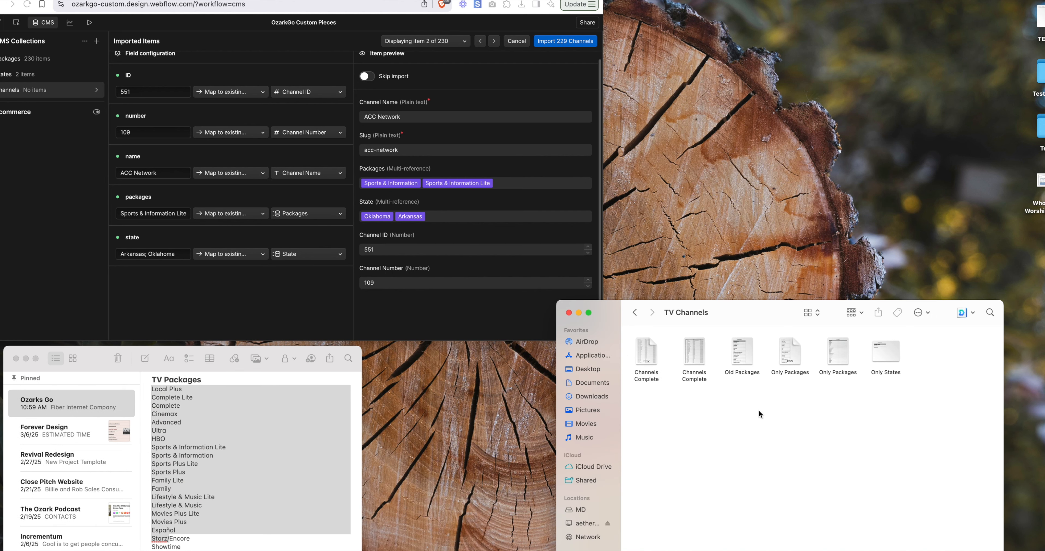
# - Open the Only Packages spreadsheet from the TV Channels folder and select its column of package names
pyautogui.click(838, 356)
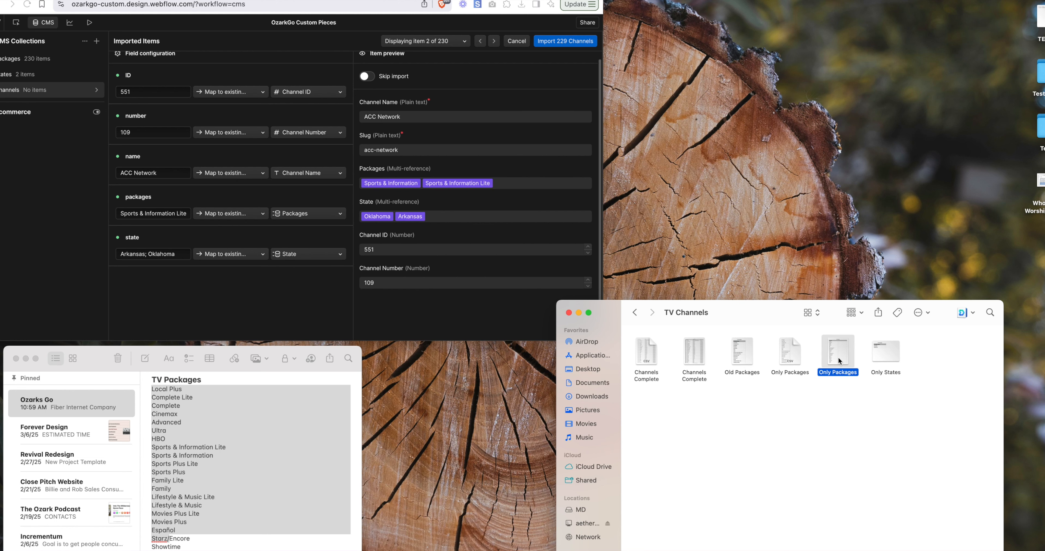
pyautogui.click(301, 278)
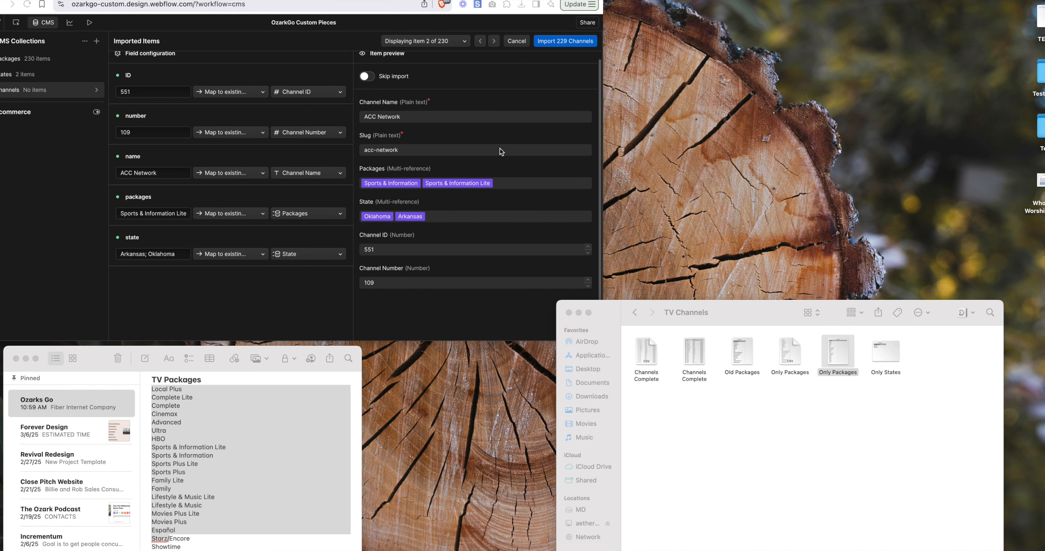
pyautogui.click(721, 297)
pyautogui.press('super+o')
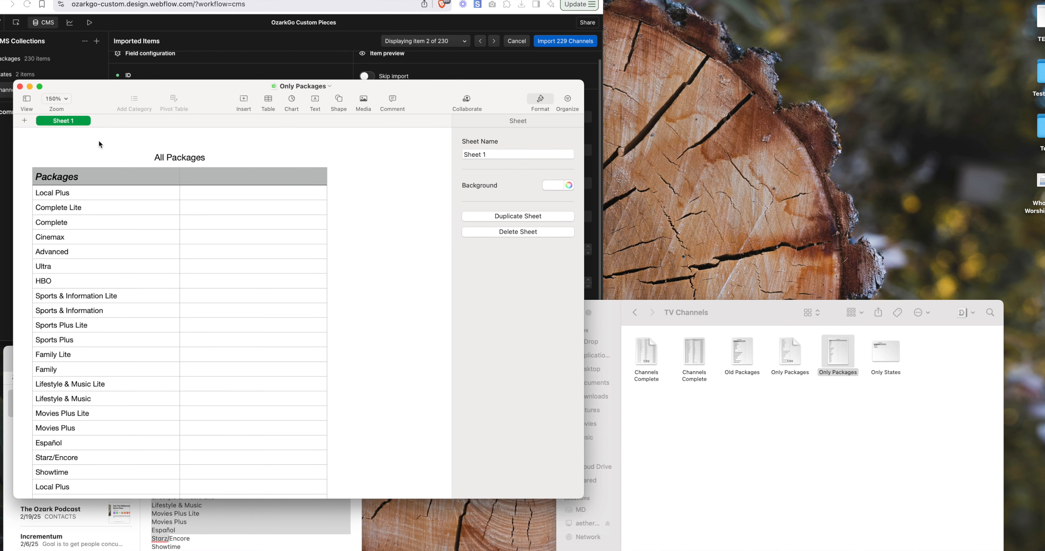
pyautogui.click(87, 171)
pyautogui.click(93, 138)
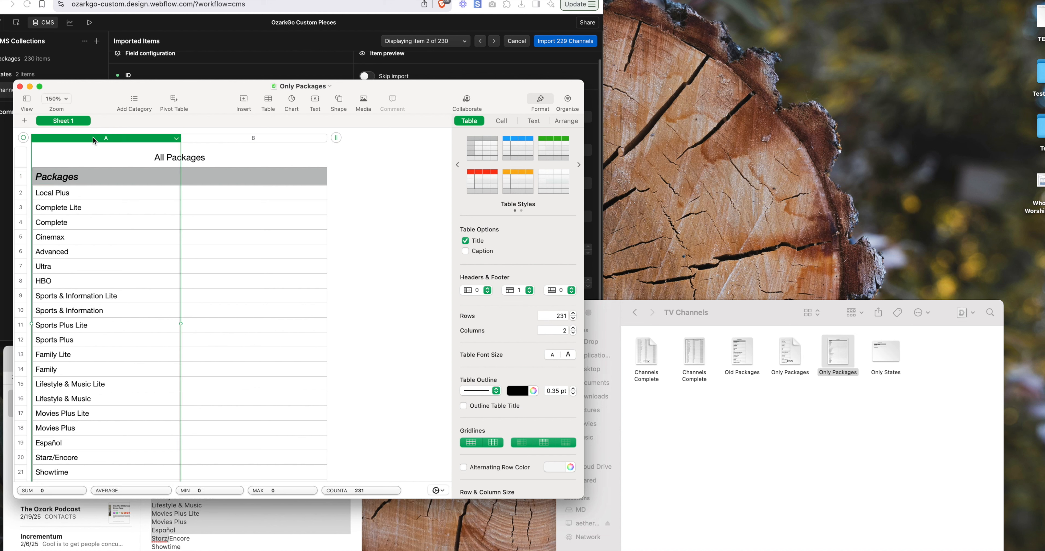
# - Examine the Packages heading cell and the first package entry, Local Plus, in the All Packages table
pyautogui.click(75, 197)
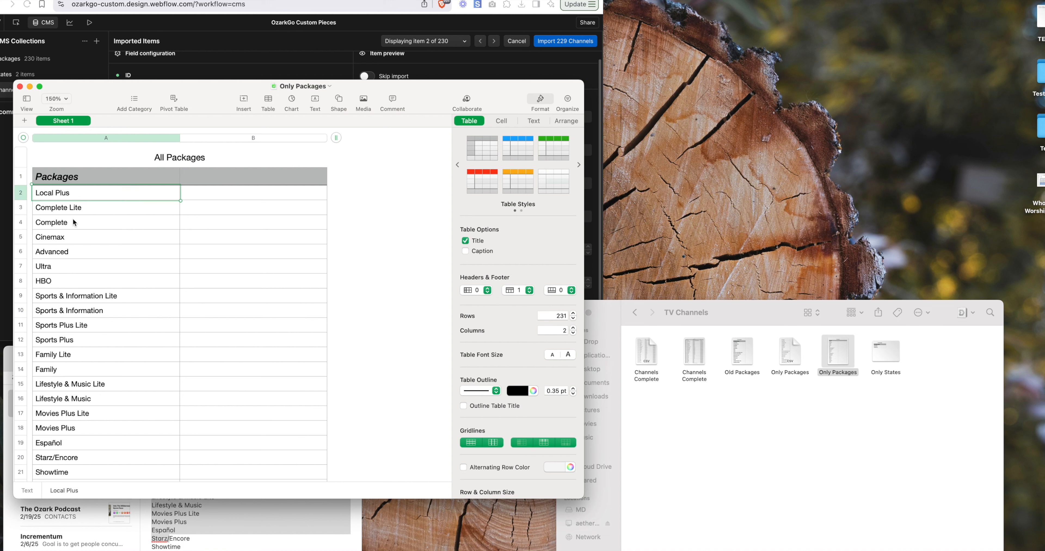
pyautogui.doubleClick(71, 195)
pyautogui.click(96, 138)
pyautogui.click(72, 178)
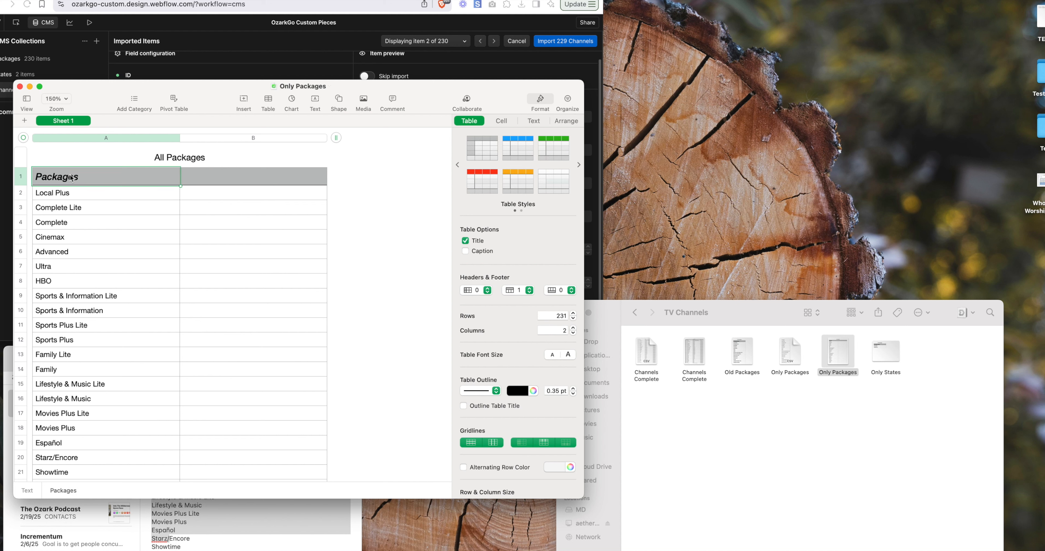
pyautogui.doubleClick(72, 177)
pyautogui.rightClick(91, 178)
pyautogui.click(74, 194)
pyautogui.doubleClick(67, 178)
# - Try adding an empty row below Local Plus in the All Packages table and undo it
pyautogui.rightClick(24, 193)
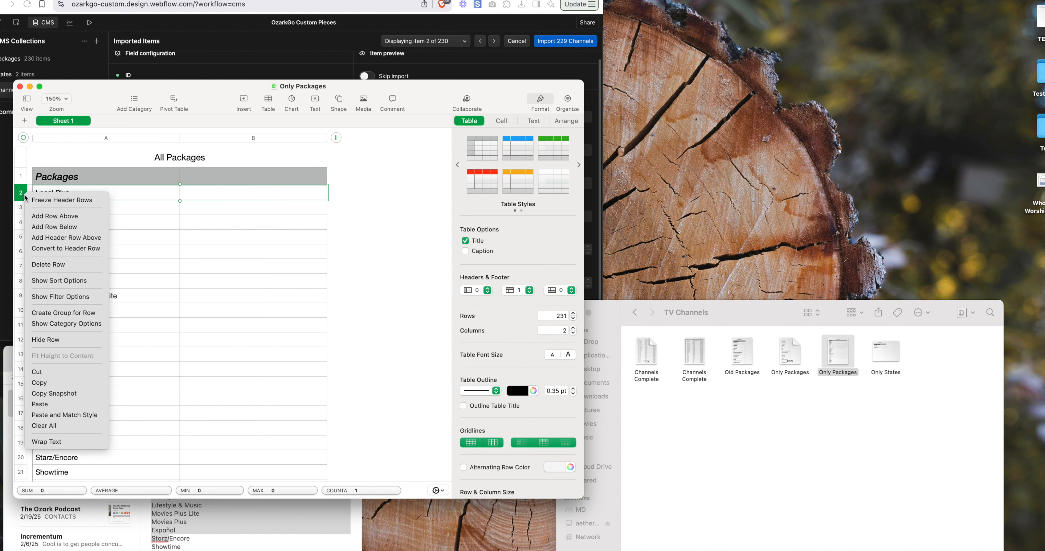
pyautogui.click(44, 229)
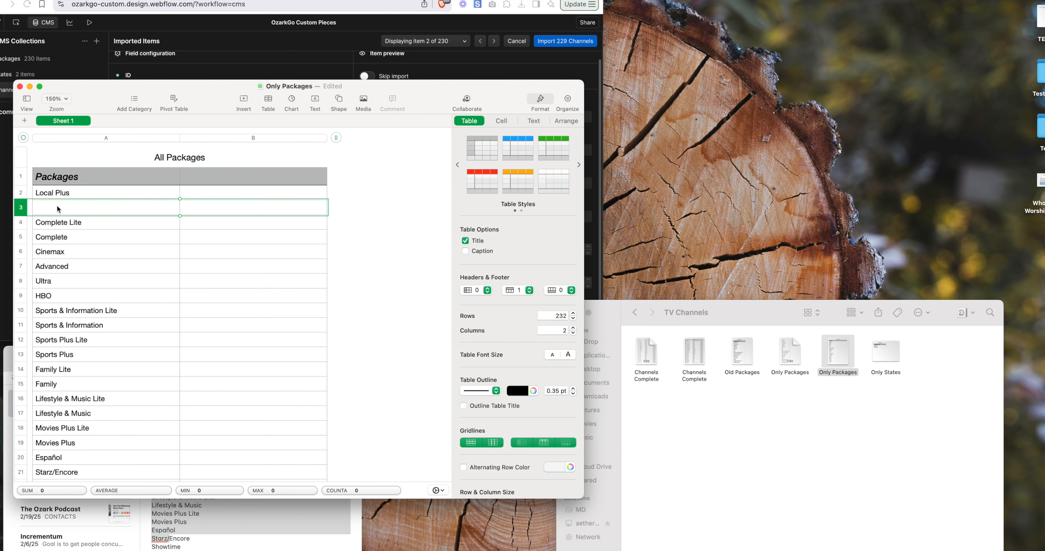
pyautogui.press('super+z')
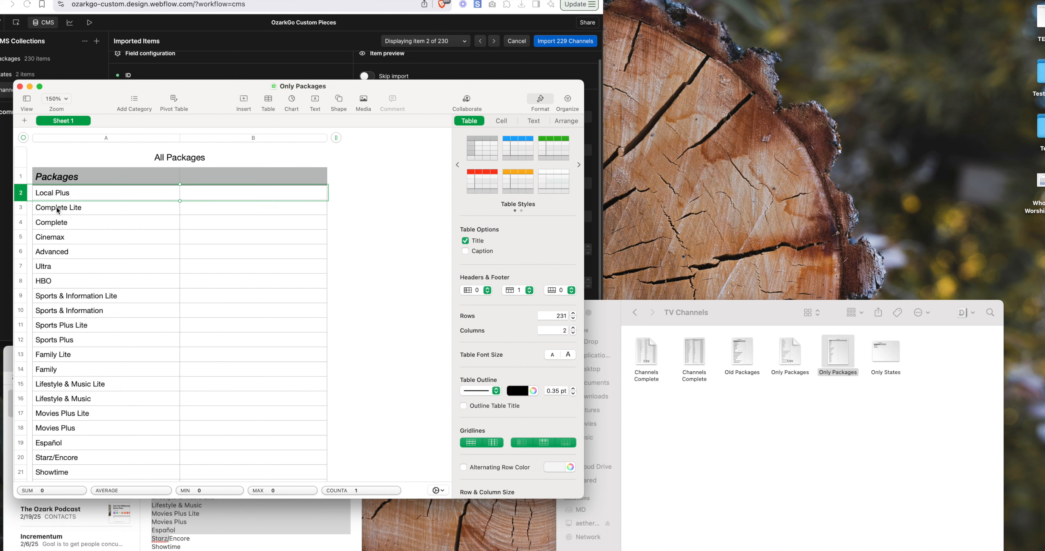
# - Look down the list of package names and close the Only Packages spreadsheet, accepting the version storage notice
pyautogui.scroll(-3, 105, 239)
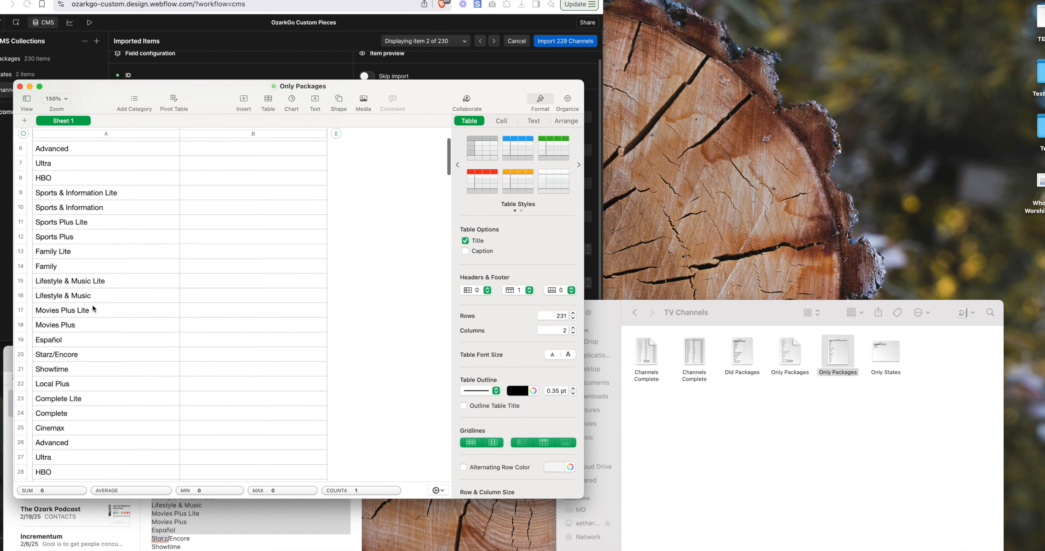
pyautogui.scroll(3, 94, 309)
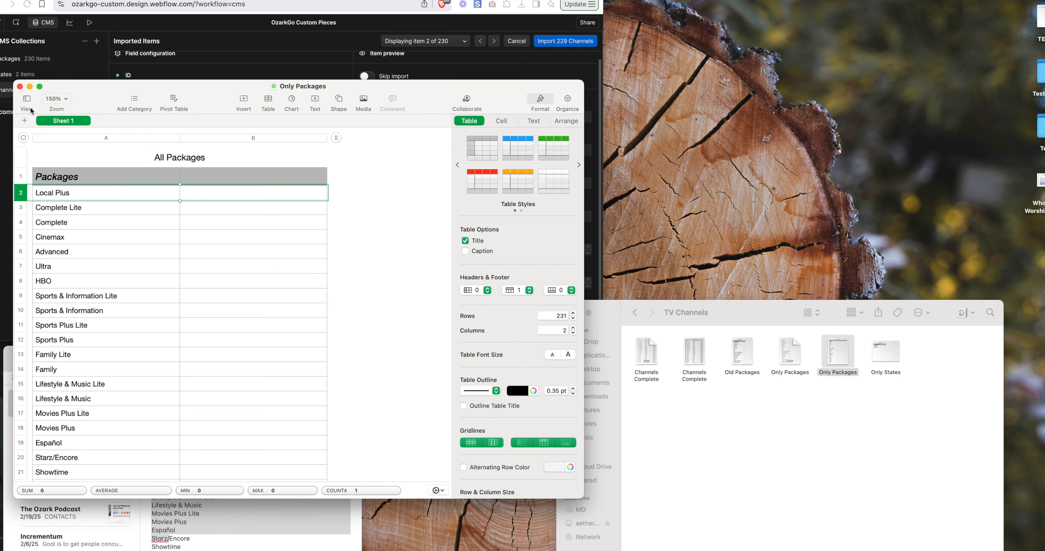
pyautogui.click(20, 87)
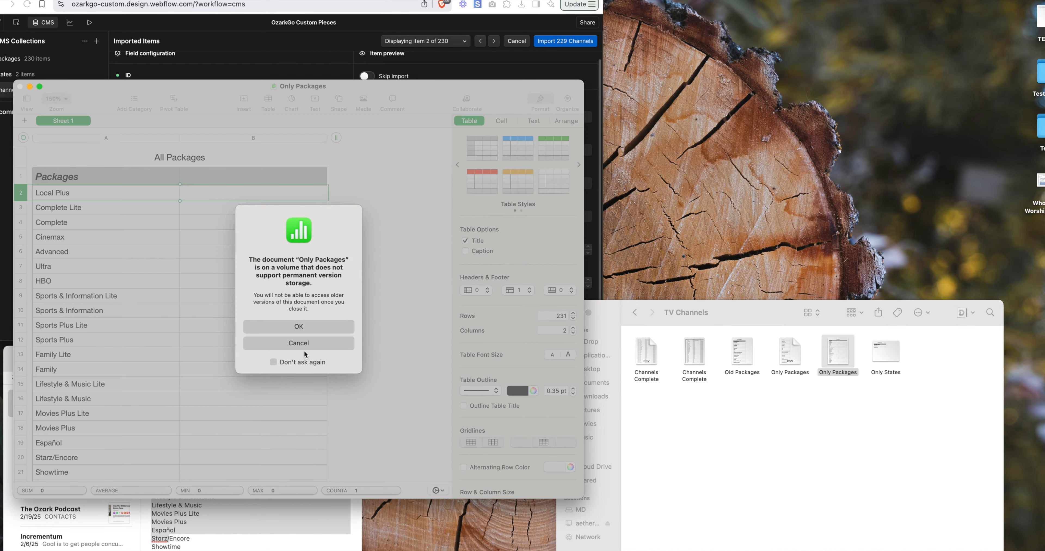
pyautogui.click(305, 349)
pyautogui.click(20, 86)
pyautogui.click(331, 331)
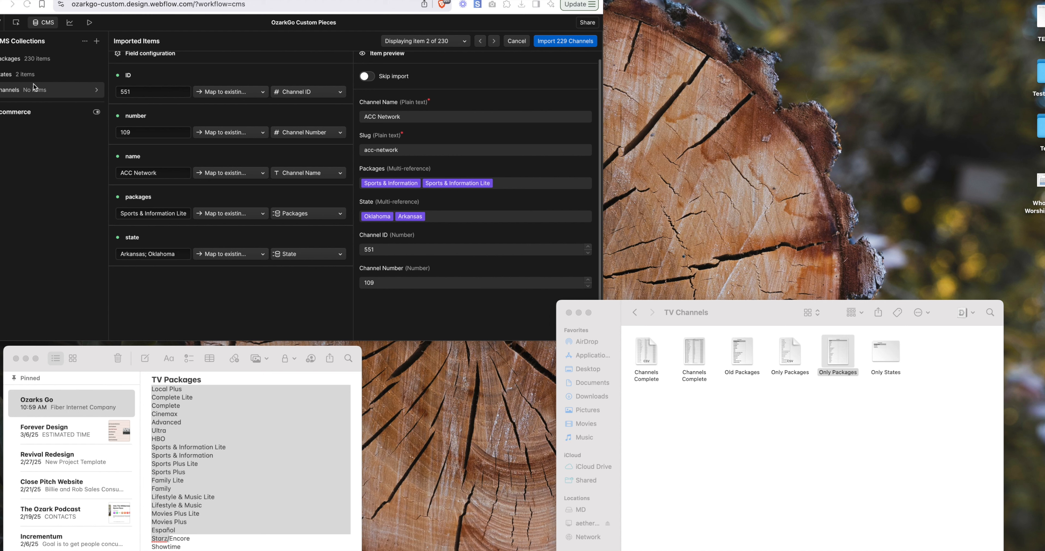
# - Open the Channels Complete CSV, check its semicolon-separated packages and state columns, and close it
pyautogui.click(722, 415)
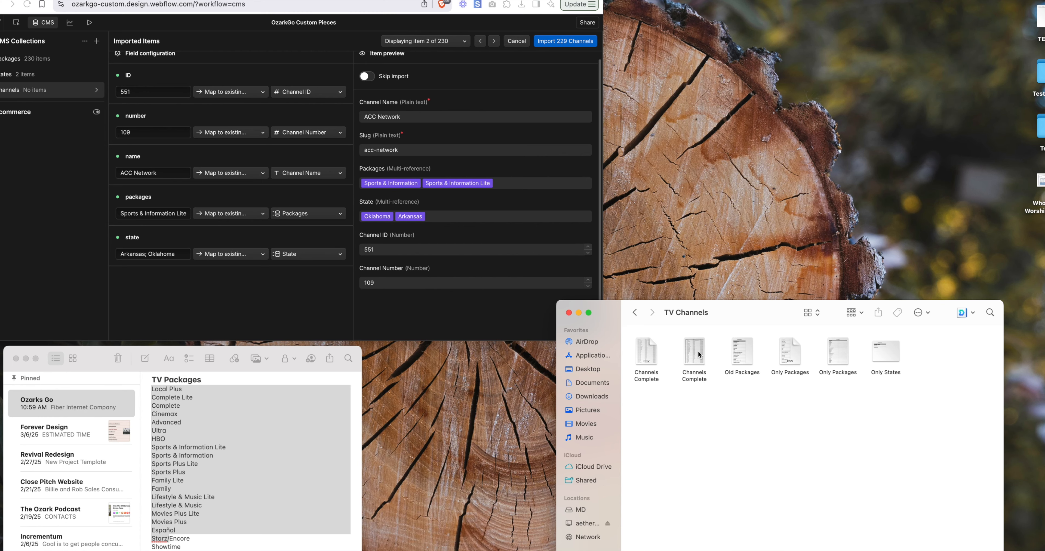
pyautogui.click(647, 352)
pyautogui.click(326, 280)
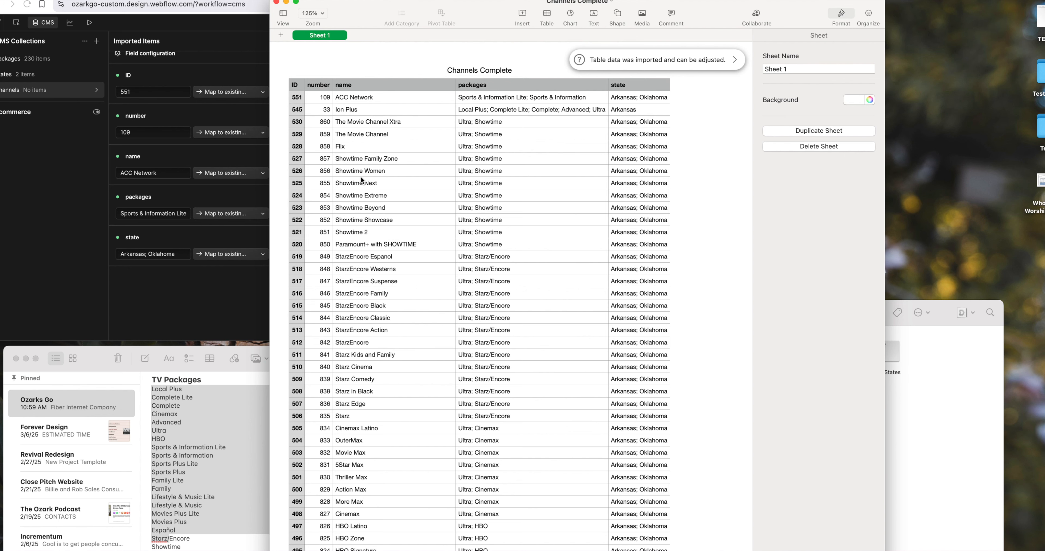
pyautogui.click(277, 3)
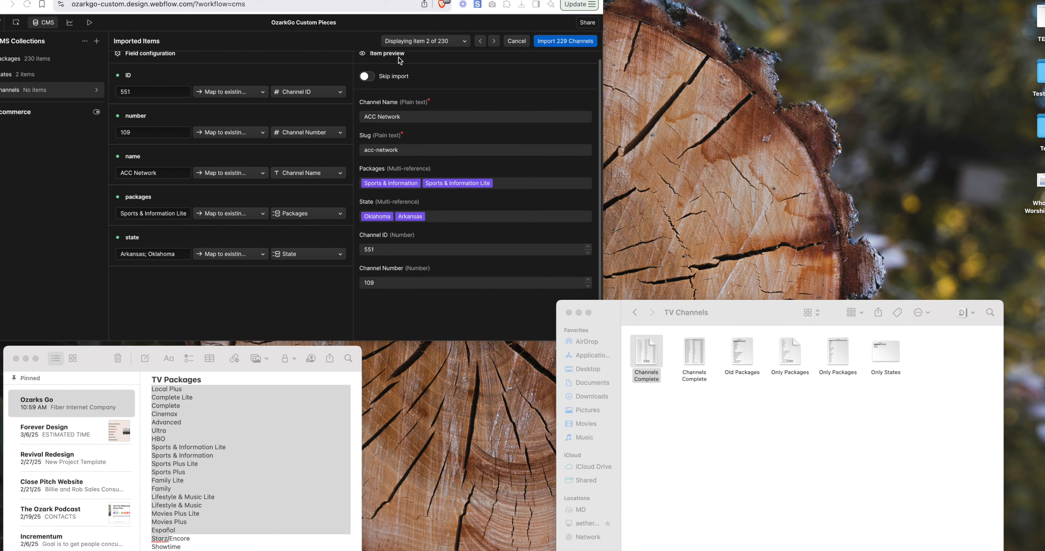
# - Check the following channels up to Flix in Webflow's import preview, and import all channels with a backup created first
pyautogui.click(495, 42)
pyautogui.click(495, 42)
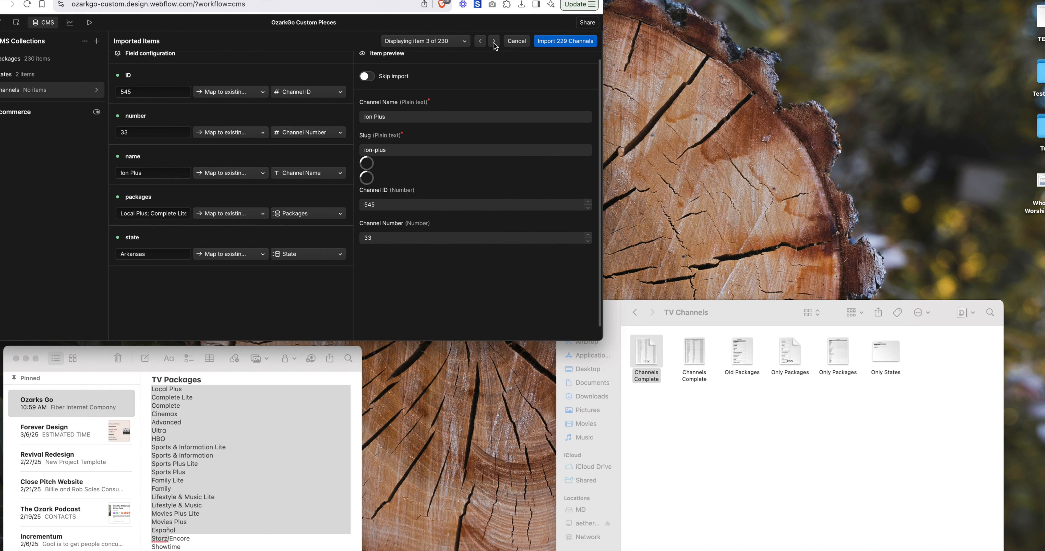
pyautogui.click(494, 43)
pyautogui.click(495, 42)
pyautogui.click(494, 42)
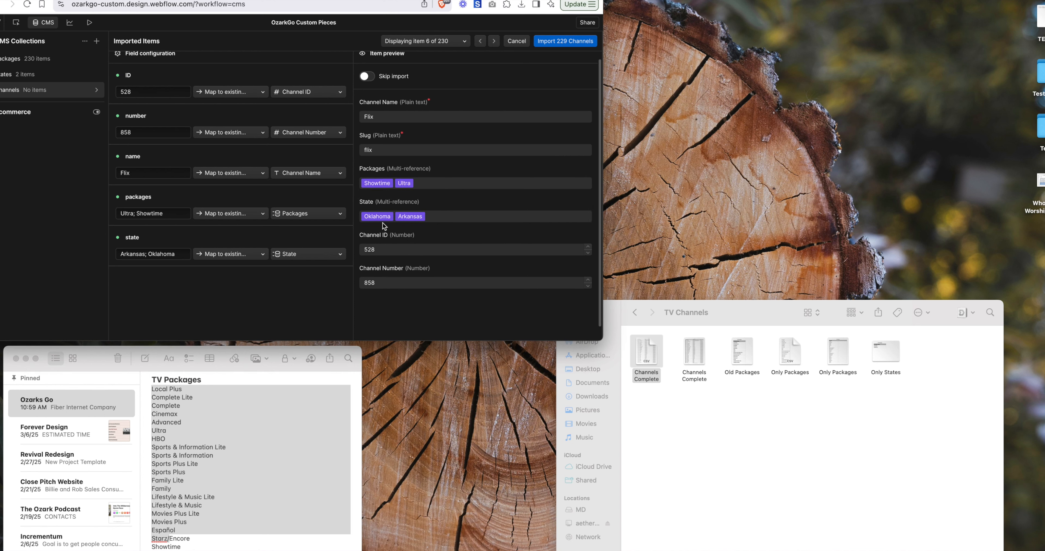
pyautogui.click(552, 41)
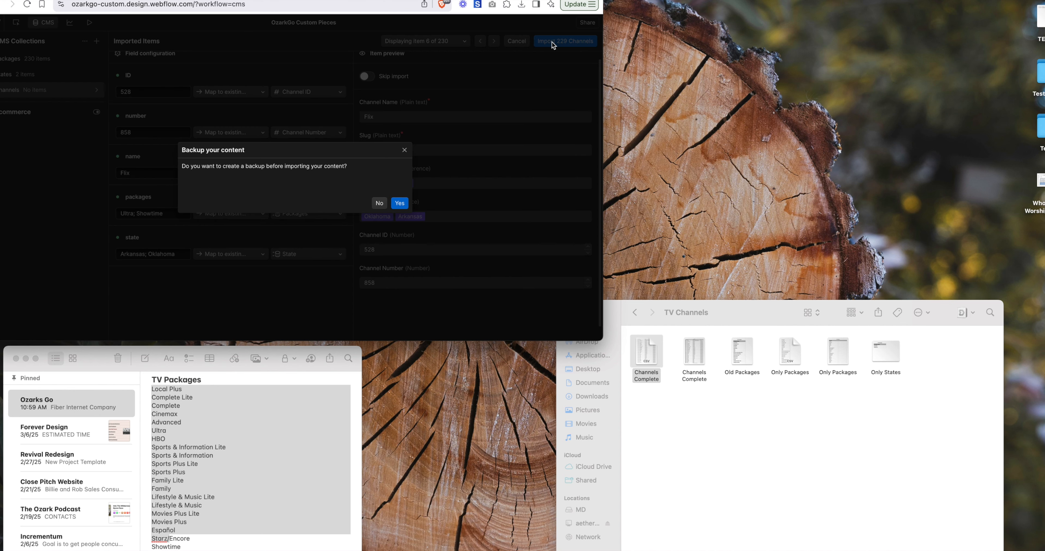
pyautogui.click(401, 204)
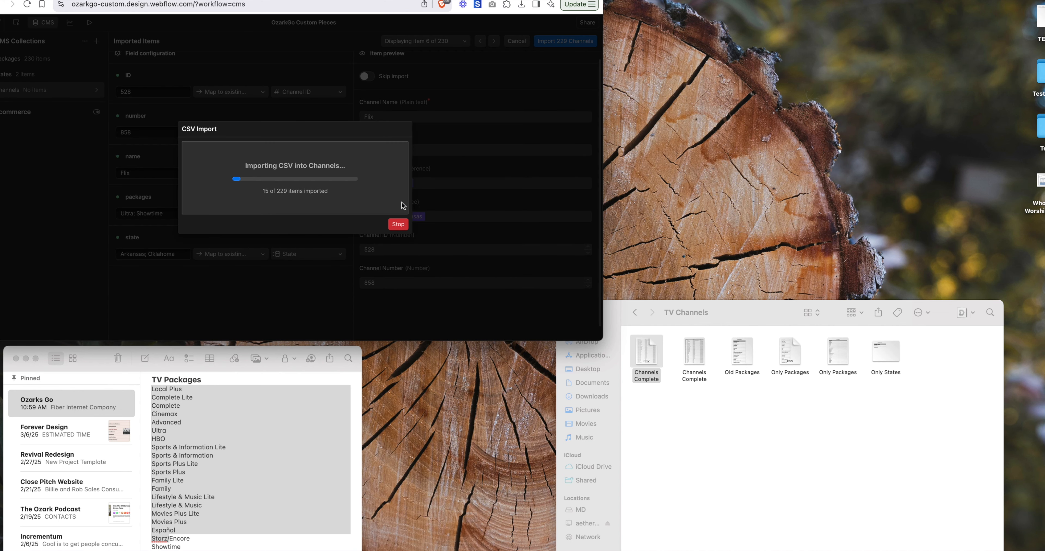